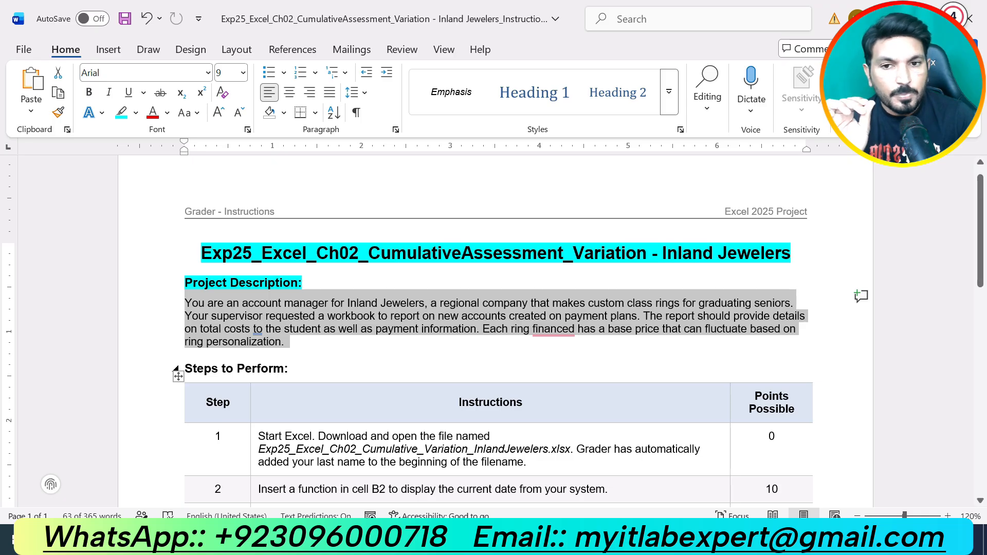
Highlight the "Steps to Perform:" heading in turquoise.
{"action": "triple_click", "coordinate": [299, 366]}
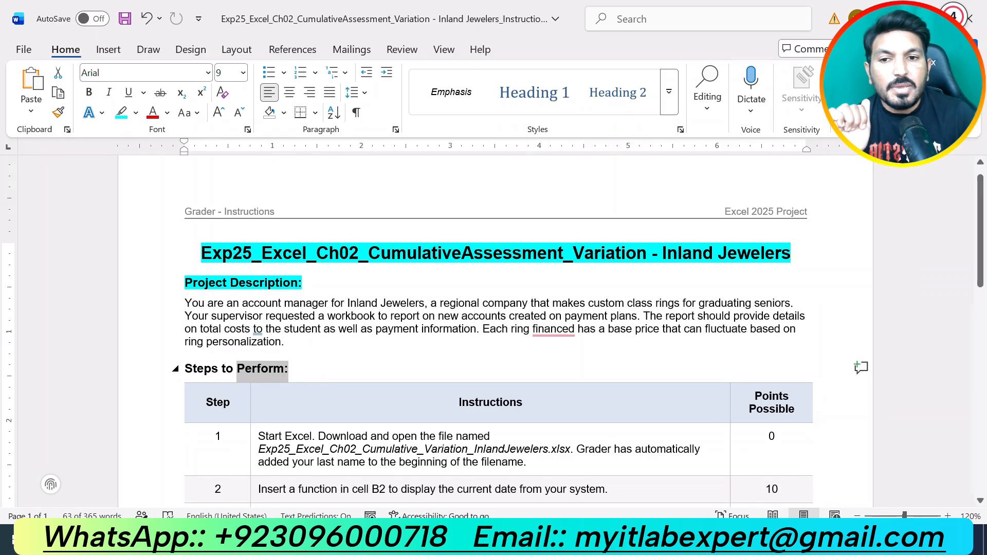
{"action": "left_click", "coordinate": [273, 344]}
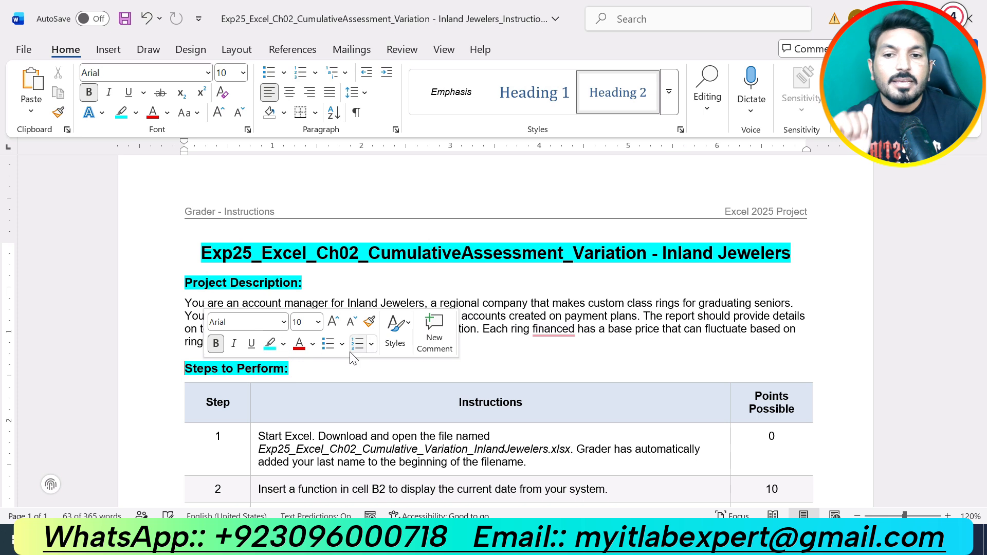
{"action": "left_click", "coordinate": [363, 383]}
{"action": "left_click", "coordinate": [363, 383]}
{"action": "left_click", "coordinate": [415, 371]}
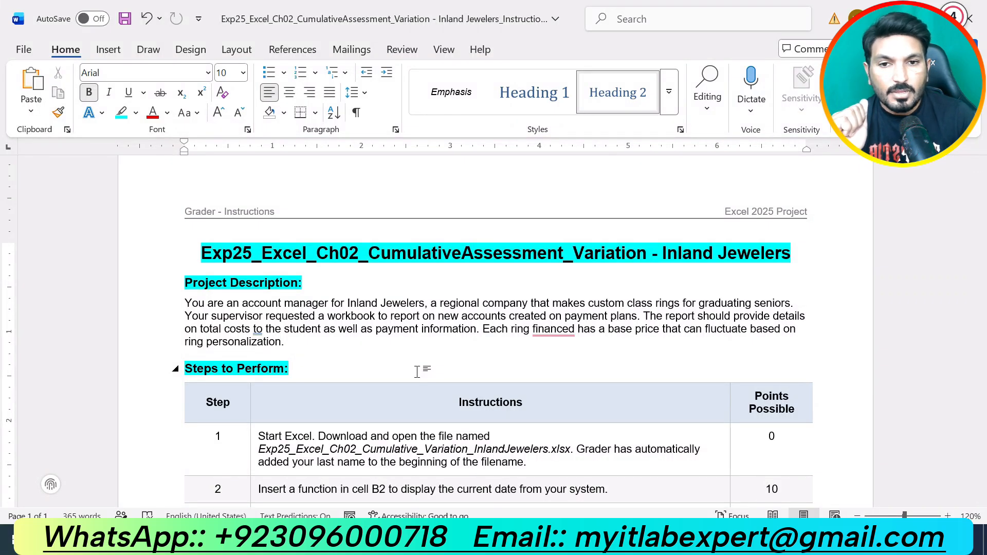
Look through the instruction table and highlight the step 1 instruction in yellow.
{"action": "scroll", "coordinate": [417, 371], "scroll_direction": "down", "scroll_amount": 12}
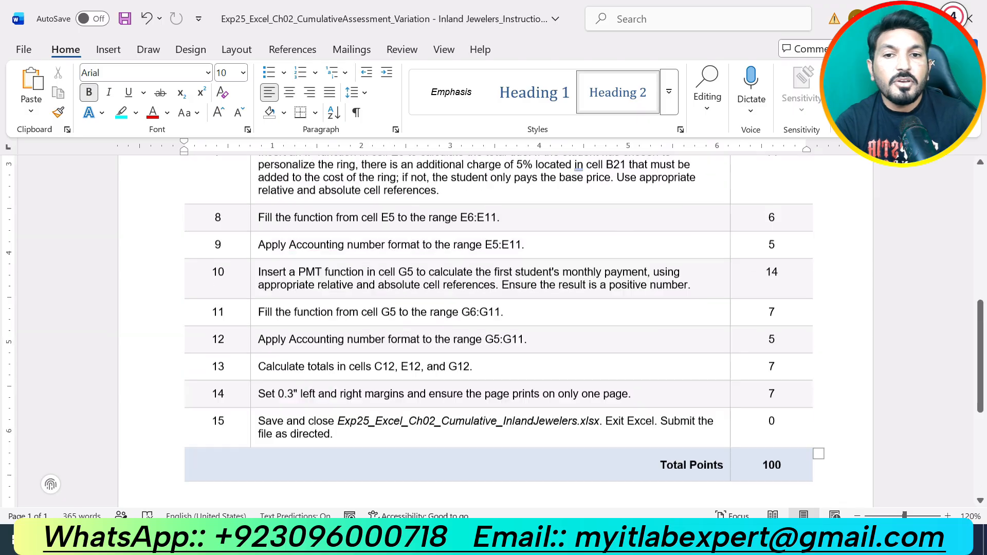
{"action": "scroll", "coordinate": [496, 332], "scroll_direction": "up", "scroll_amount": 12}
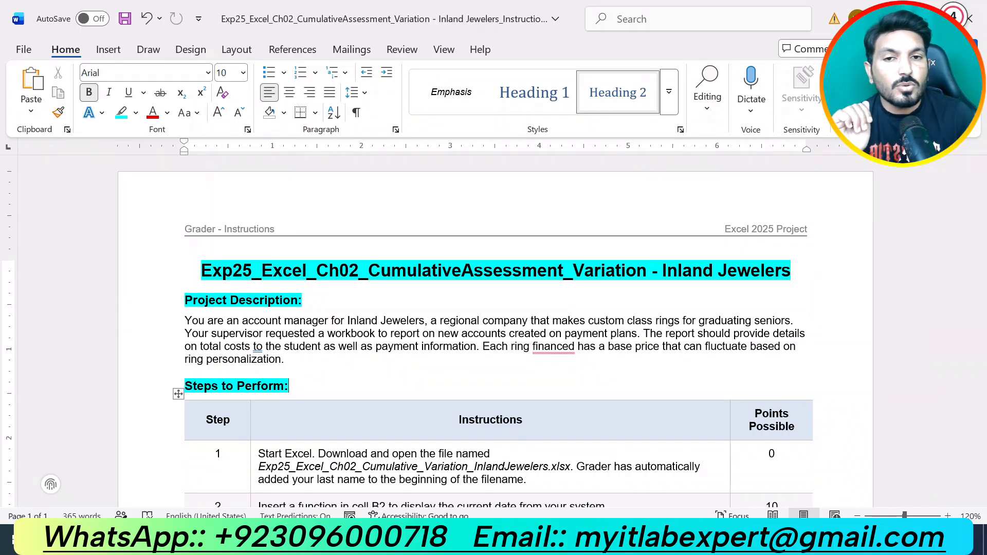
{"action": "scroll", "coordinate": [494, 331], "scroll_direction": "down", "scroll_amount": 2}
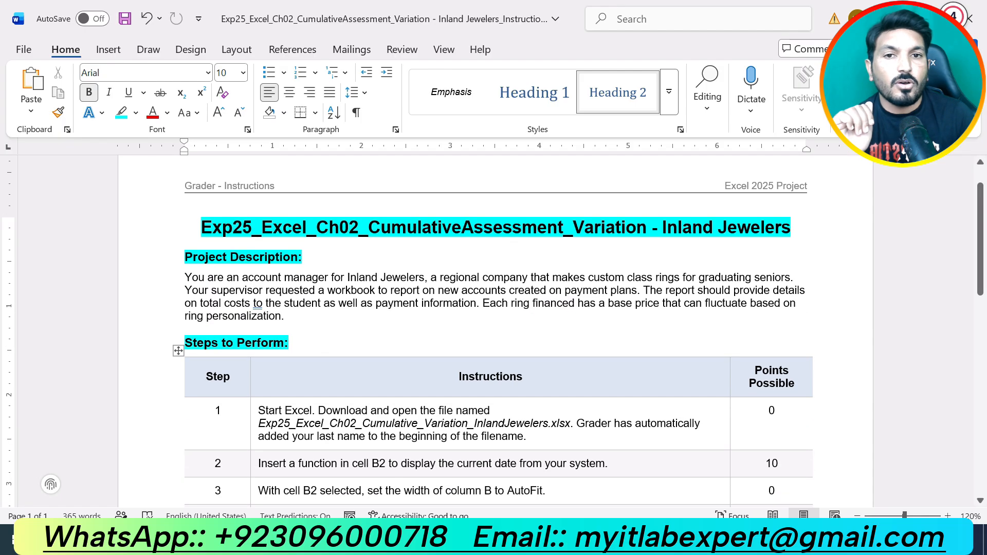
{"action": "scroll", "coordinate": [493, 332], "scroll_direction": "down", "scroll_amount": 1}
{"action": "left_click_drag", "start_coordinate": [526, 350], "coordinate": [257, 324]}
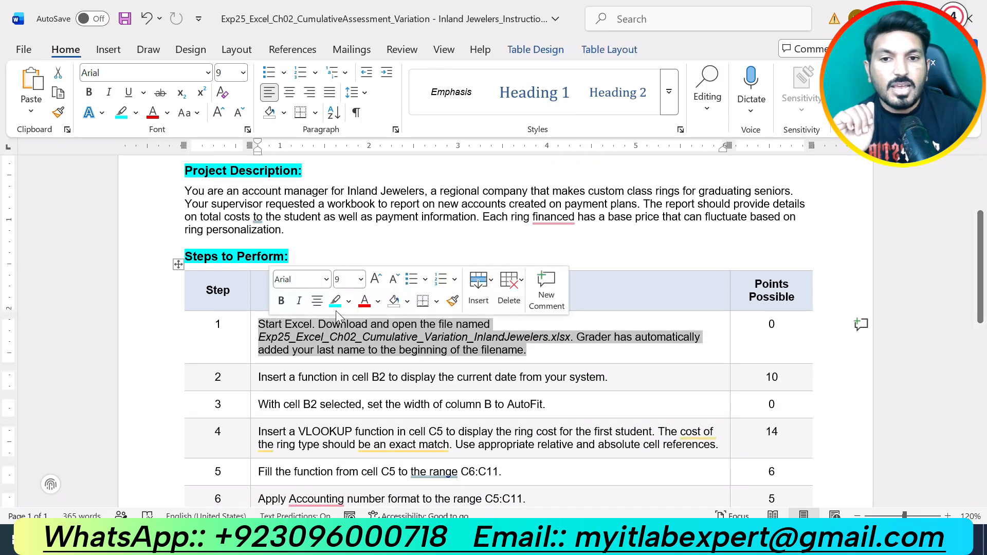
{"action": "left_click", "coordinate": [349, 301]}
{"action": "left_click", "coordinate": [344, 363]}
{"action": "key", "text": "Left"}
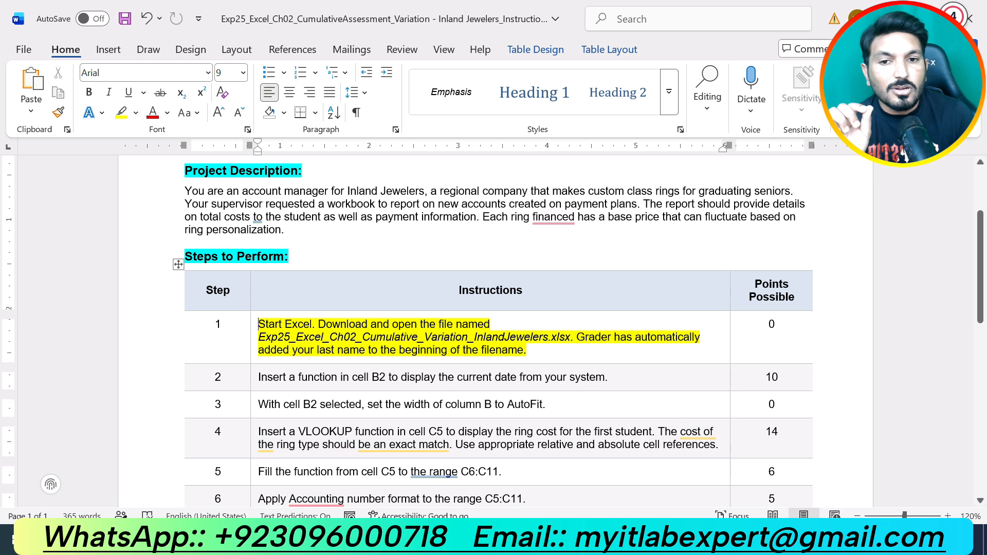
Switch to the Excel workbook to look over the ClassRing worksheet, and return to the Word instructions.
{"action": "left_click", "coordinate": [578, 538]}
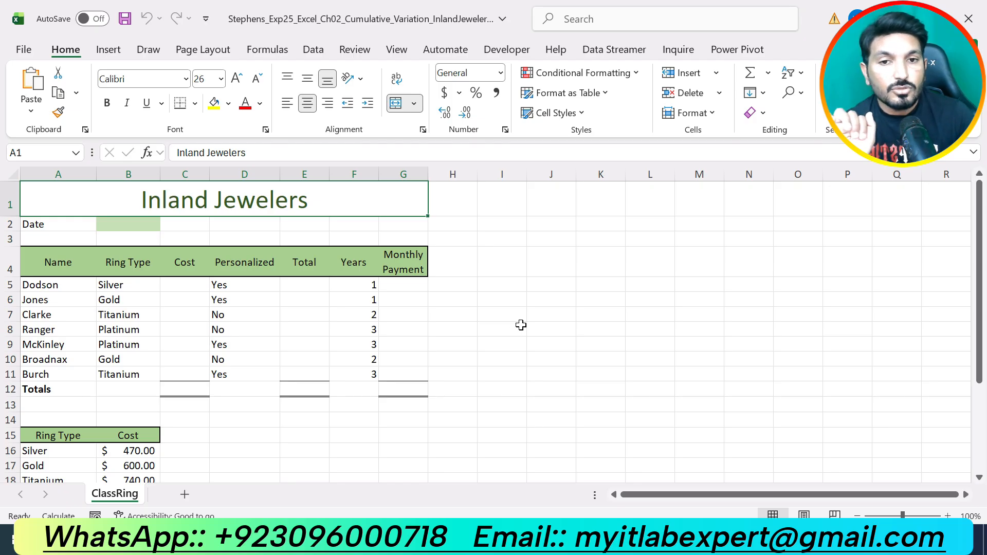
{"action": "left_click", "coordinate": [530, 327]}
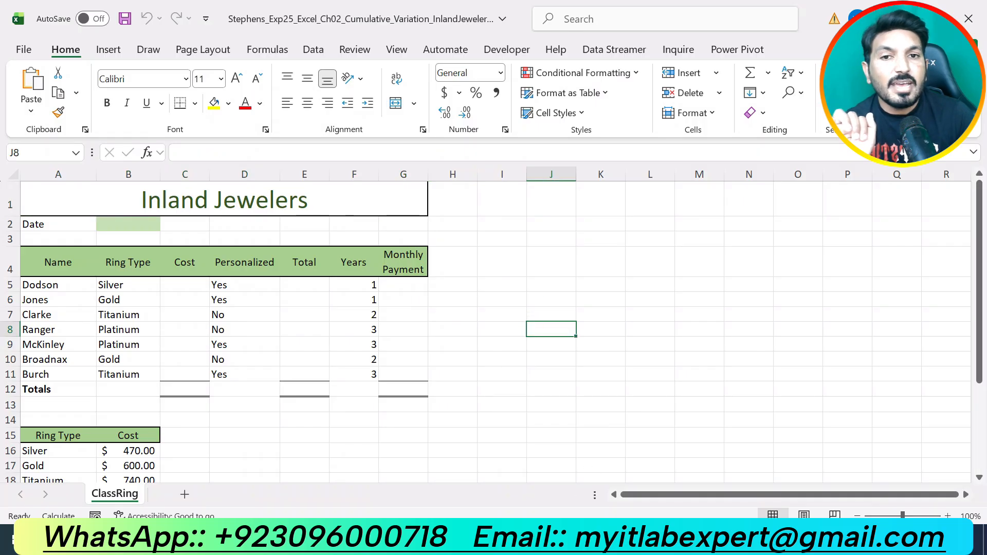
{"action": "mouse_move", "coordinate": [549, 545]}
{"action": "left_click", "coordinate": [548, 452]}
{"action": "left_click", "coordinate": [537, 355]}
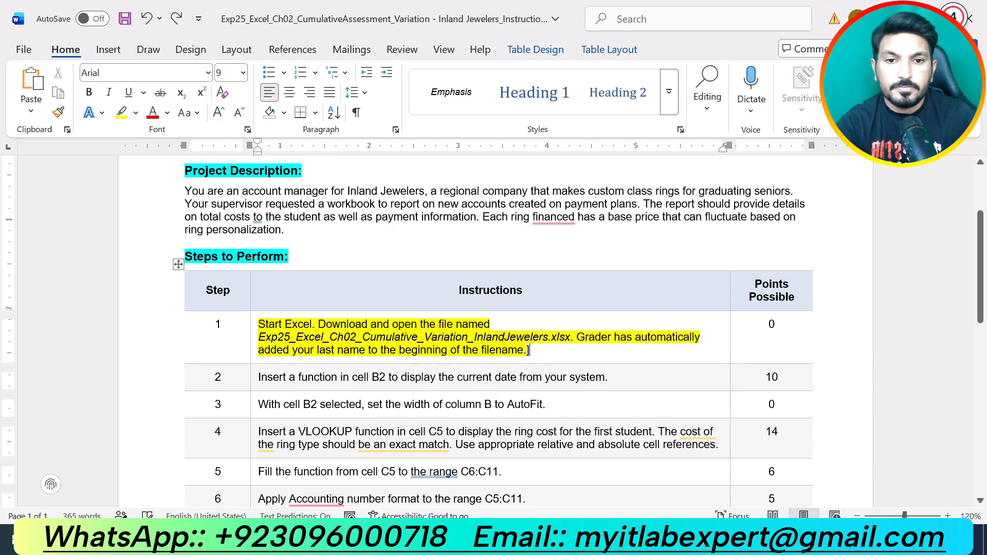
Undo the yellow highlight on the step 1 instruction and highlight the step 2 instruction in yellow instead.
{"action": "key", "text": "ctrl+z"}
{"action": "left_click_drag", "start_coordinate": [612, 378], "coordinate": [257, 378]}
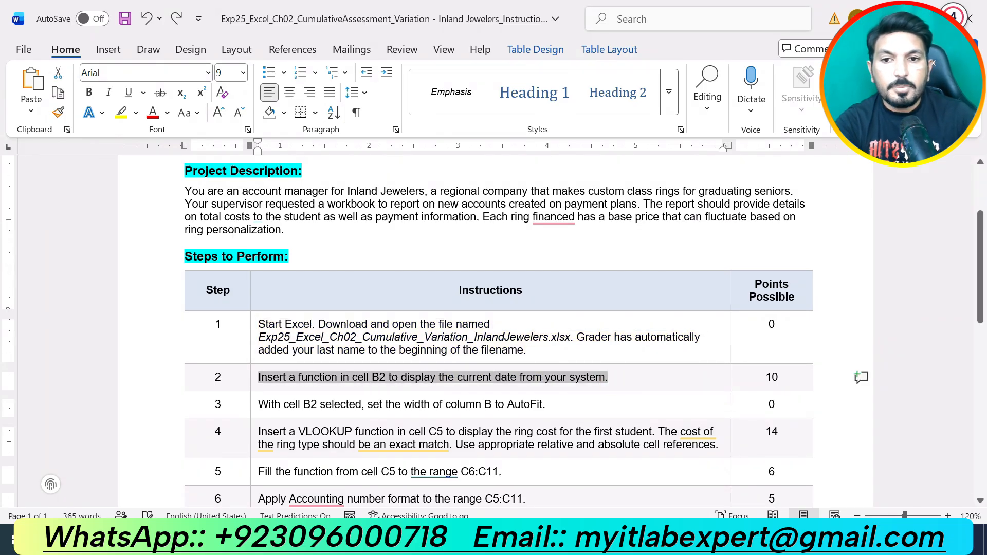
{"action": "left_click", "coordinate": [334, 357]}
{"action": "left_click", "coordinate": [368, 405]}
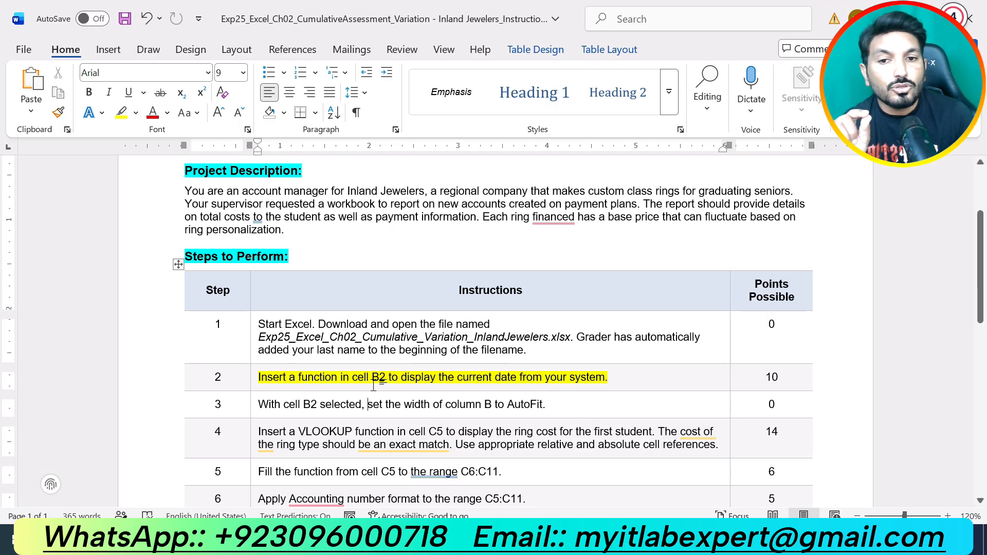
Switch to the Excel workbook and insert the TODAY function in cell B2.
{"action": "left_click", "coordinate": [596, 540]}
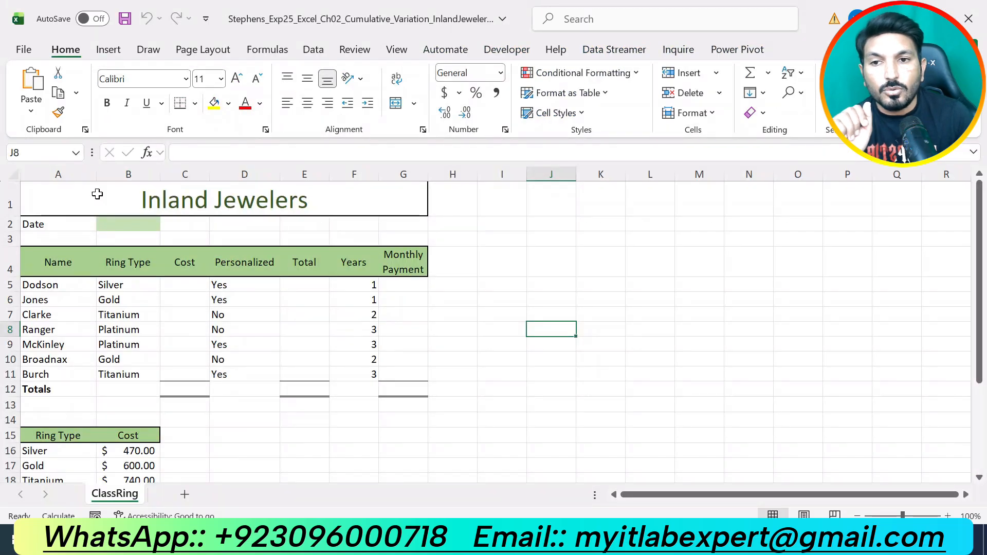
{"action": "left_click", "coordinate": [126, 224]}
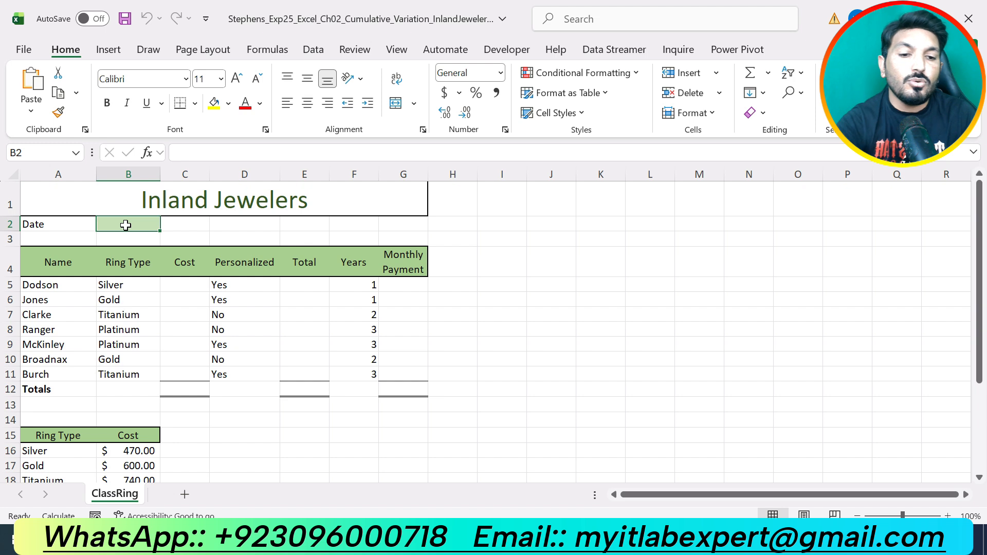
{"action": "type", "text": "="}
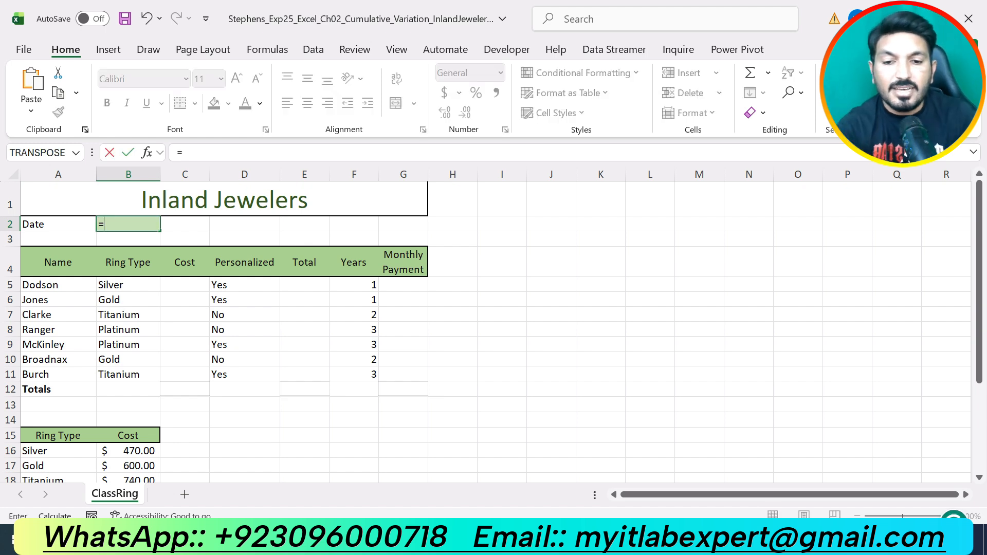
{"action": "type", "text": "TO"}
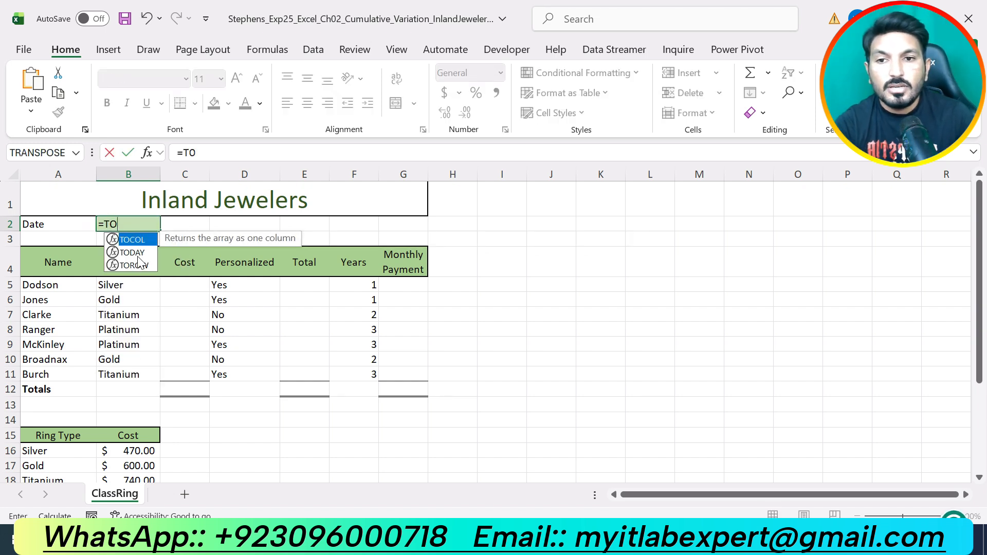
{"action": "double_click", "coordinate": [132, 252]}
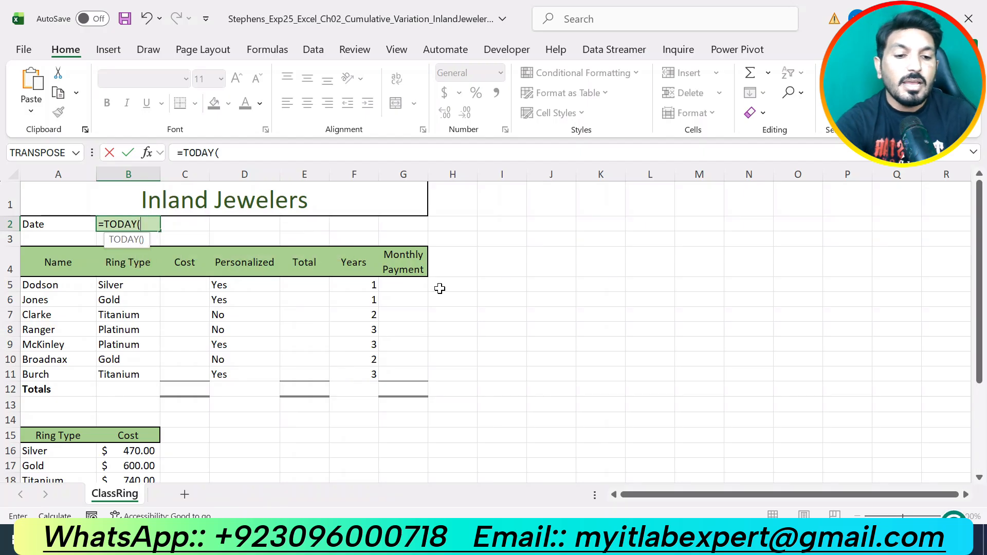
{"action": "key", "text": "Return"}
{"action": "left_click", "coordinate": [139, 227]}
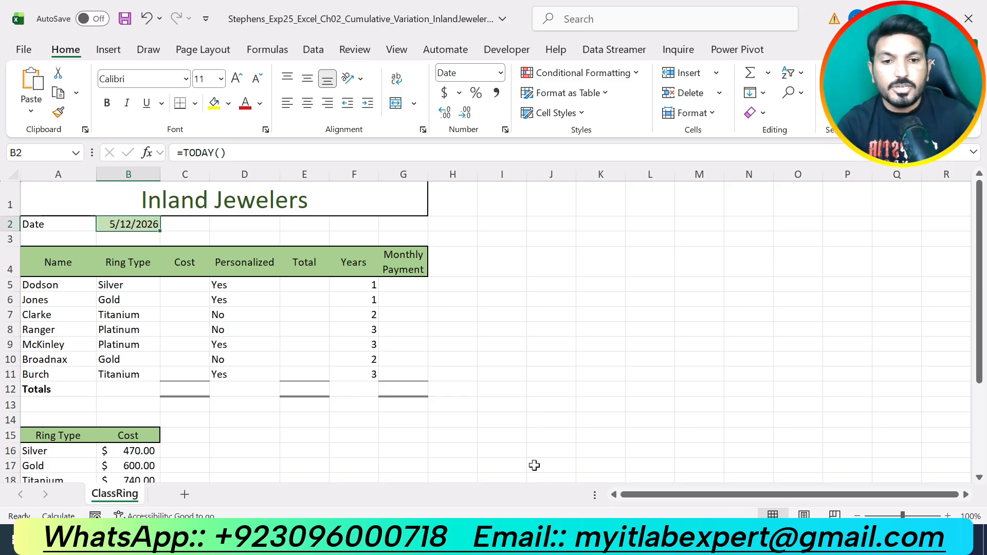
Return to the Word instructions, undo the step 2 highlight, and highlight the step 3 instruction in yellow.
{"action": "left_click", "coordinate": [569, 539]}
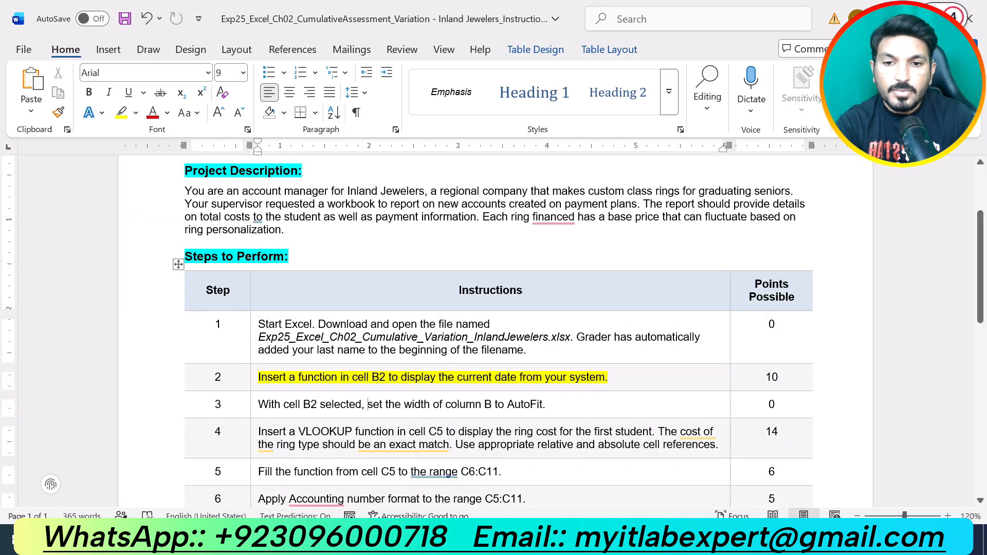
{"action": "key", "text": "ctrl+z"}
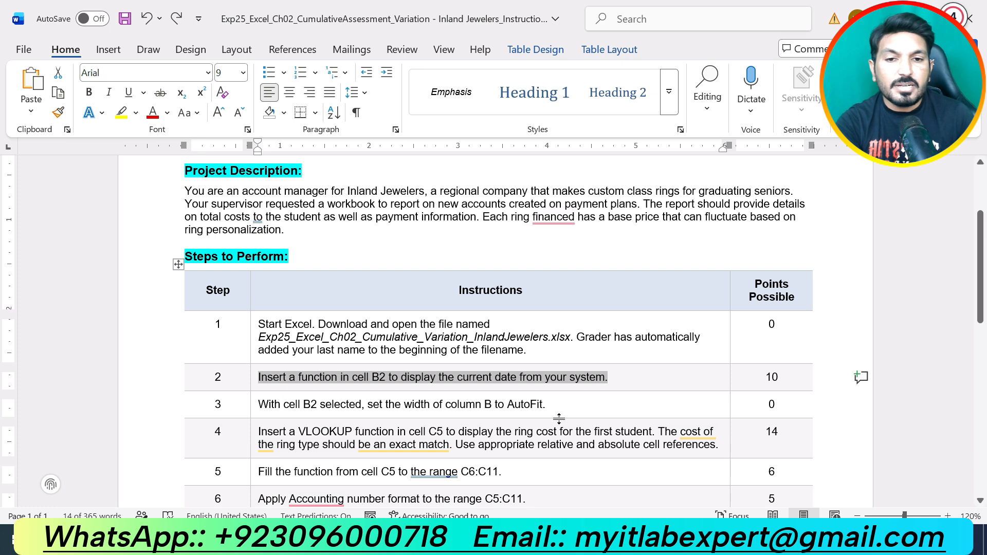
{"action": "left_click_drag", "start_coordinate": [560, 404], "coordinate": [303, 404]}
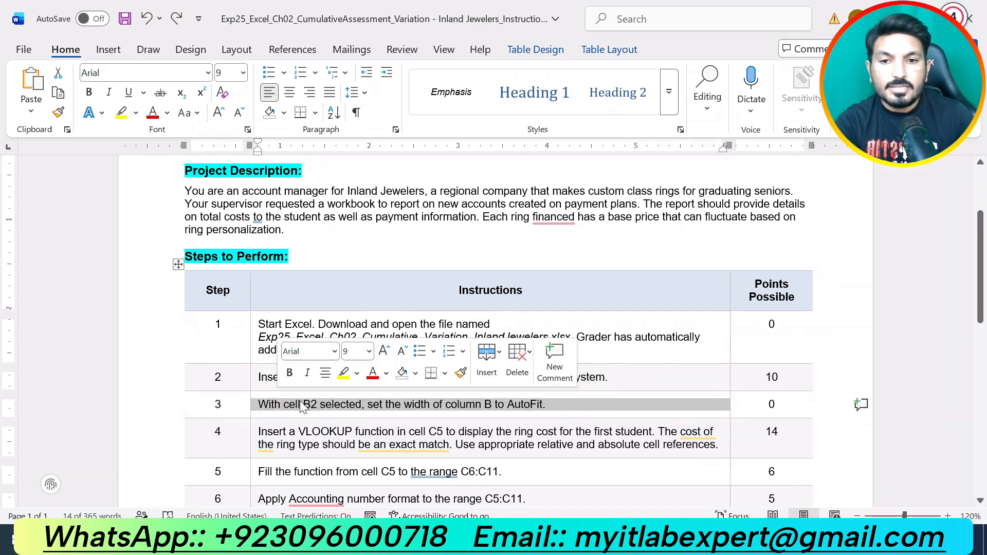
{"action": "left_click", "coordinate": [340, 373]}
{"action": "left_click", "coordinate": [361, 406]}
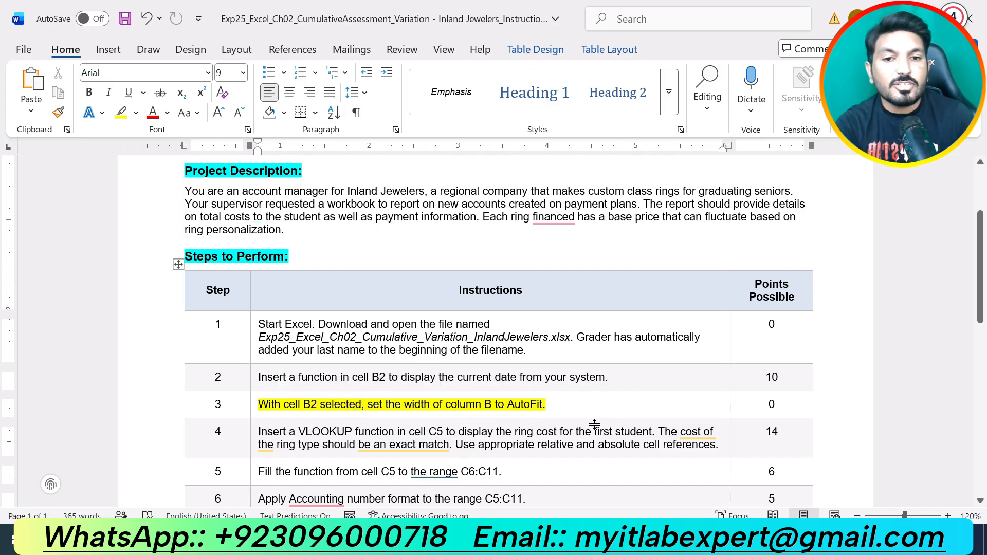
Switch to the Excel workbook and apply AutoFit Column Width to column B with cell B2 selected.
{"action": "left_click", "coordinate": [586, 538]}
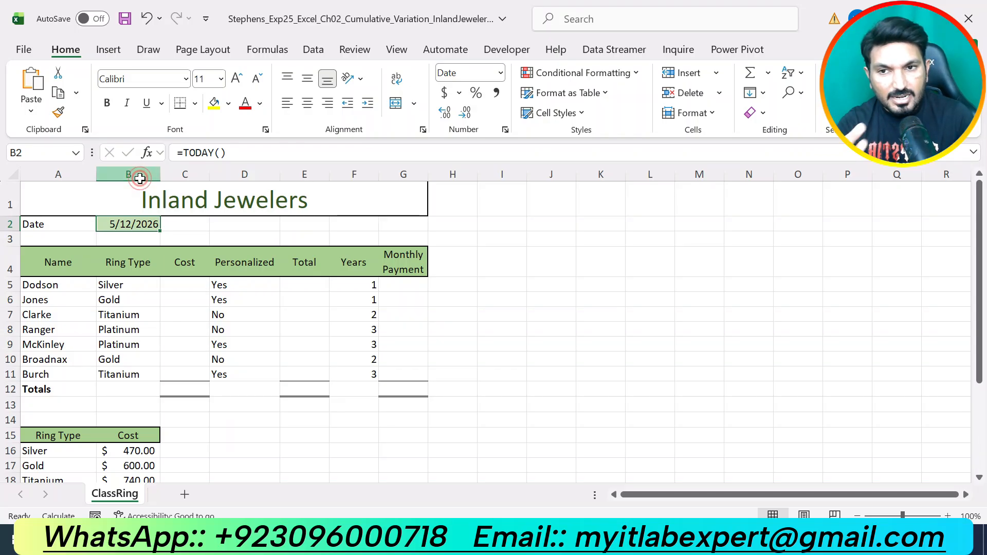
{"action": "left_click", "coordinate": [140, 178]}
{"action": "left_click", "coordinate": [139, 226]}
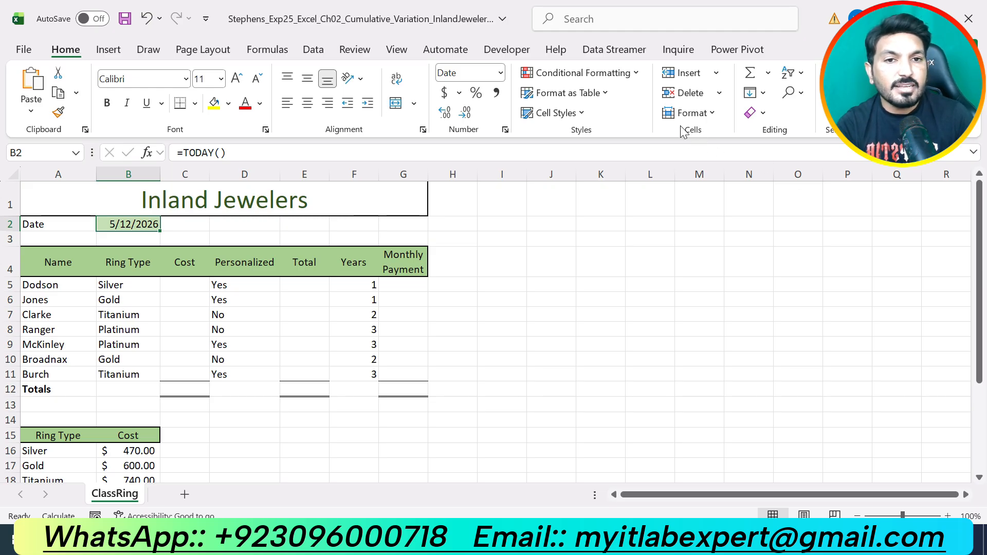
{"action": "left_click", "coordinate": [712, 114]}
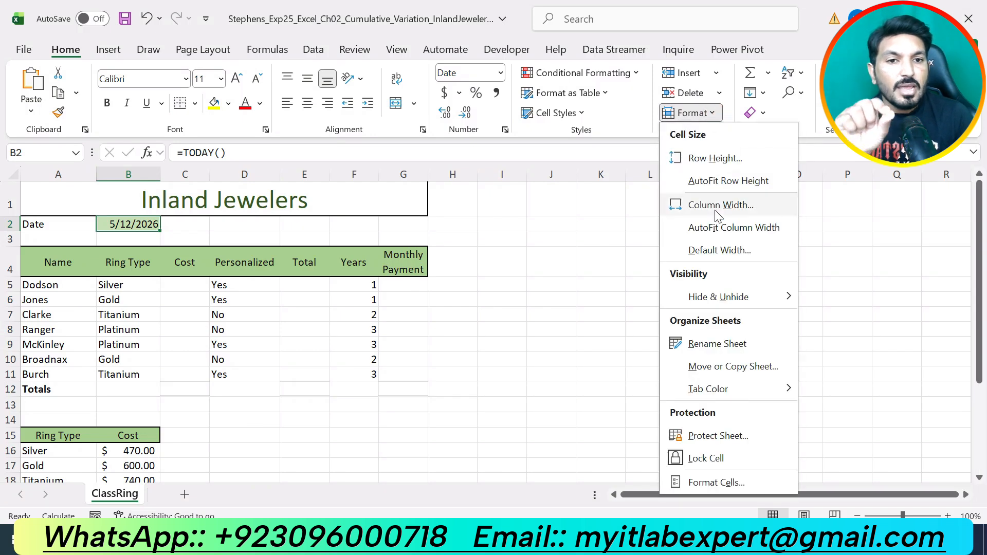
{"action": "left_click", "coordinate": [735, 229]}
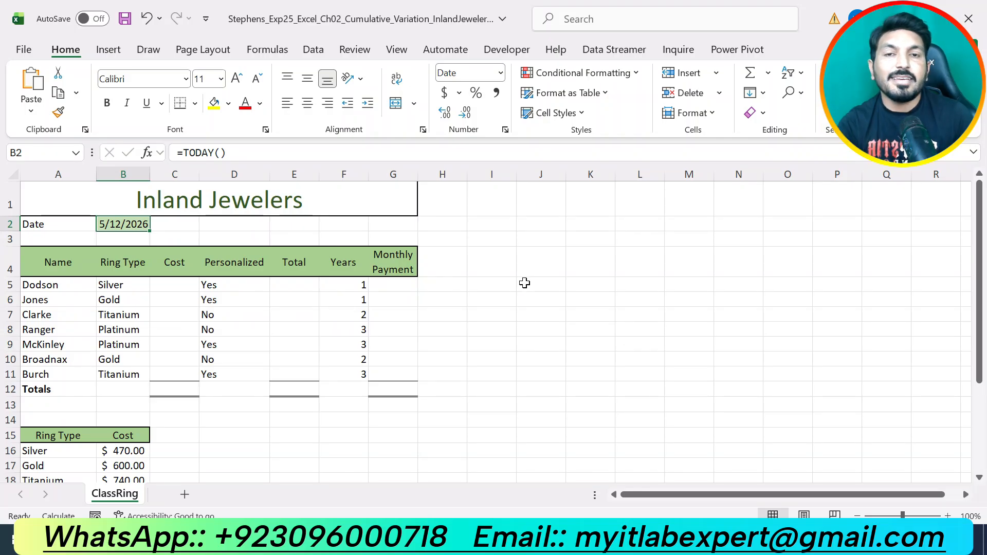
Return to the Word instructions, undo the step 3 highlight, and highlight the step 4 VLOOKUP instruction in yellow.
{"action": "left_click", "coordinate": [544, 538]}
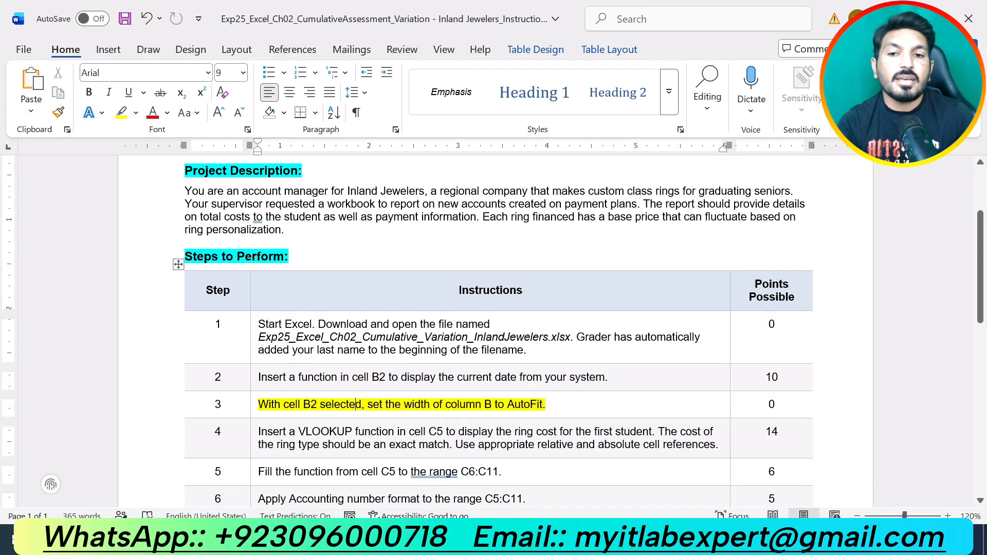
{"action": "key", "text": "ctrl+z"}
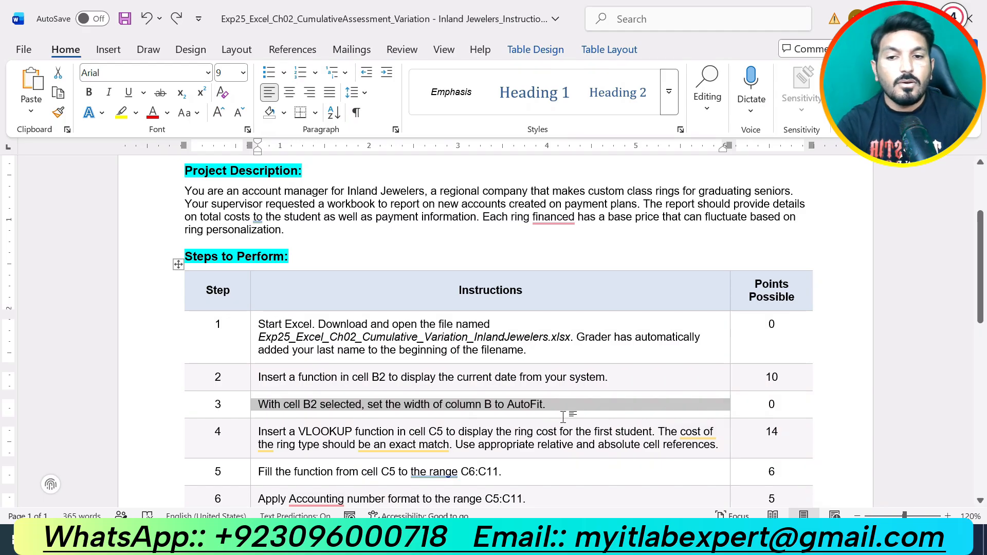
{"action": "scroll", "coordinate": [557, 415], "scroll_direction": "down", "scroll_amount": 2}
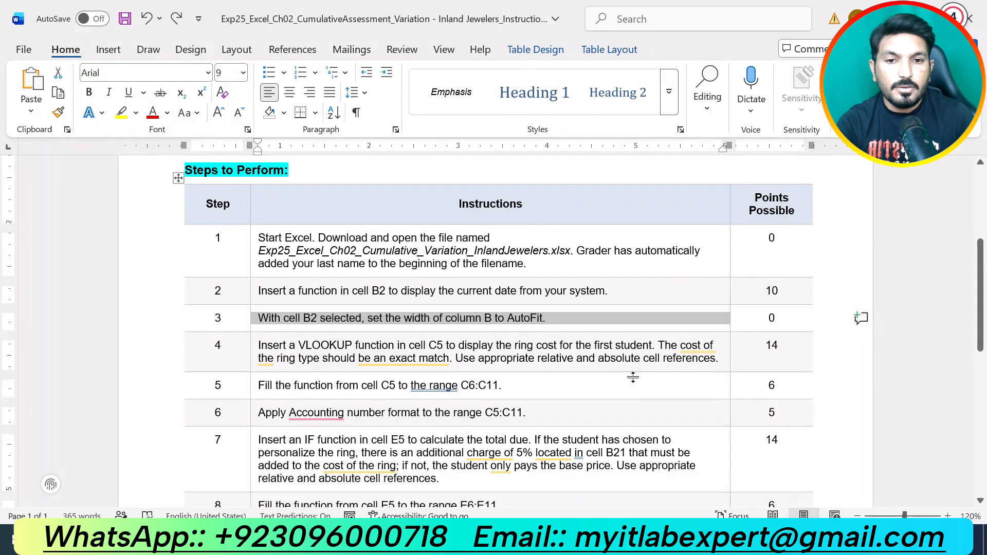
{"action": "left_click", "coordinate": [718, 360]}
{"action": "left_click_drag", "start_coordinate": [718, 360], "coordinate": [260, 343]}
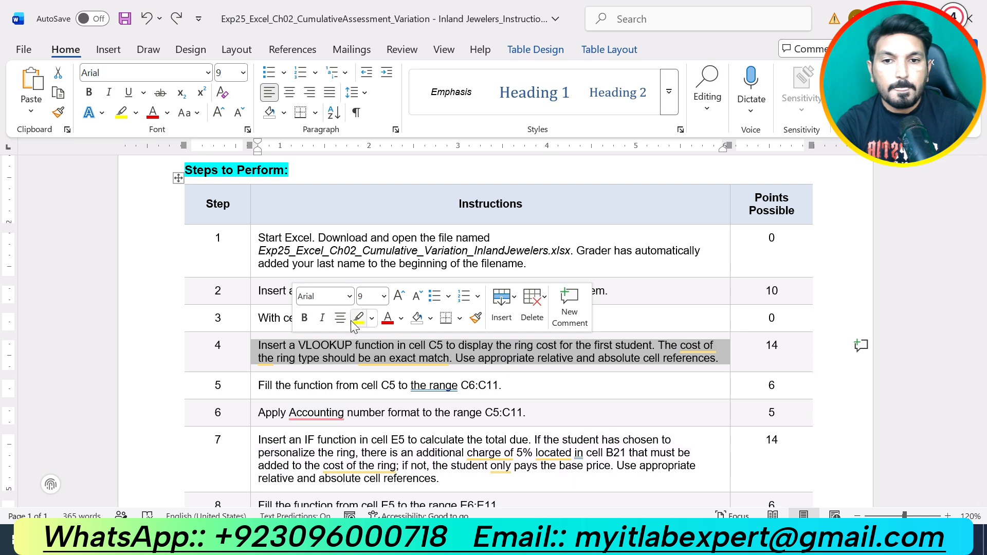
{"action": "left_click", "coordinate": [359, 317]}
{"action": "left_click", "coordinate": [443, 358]}
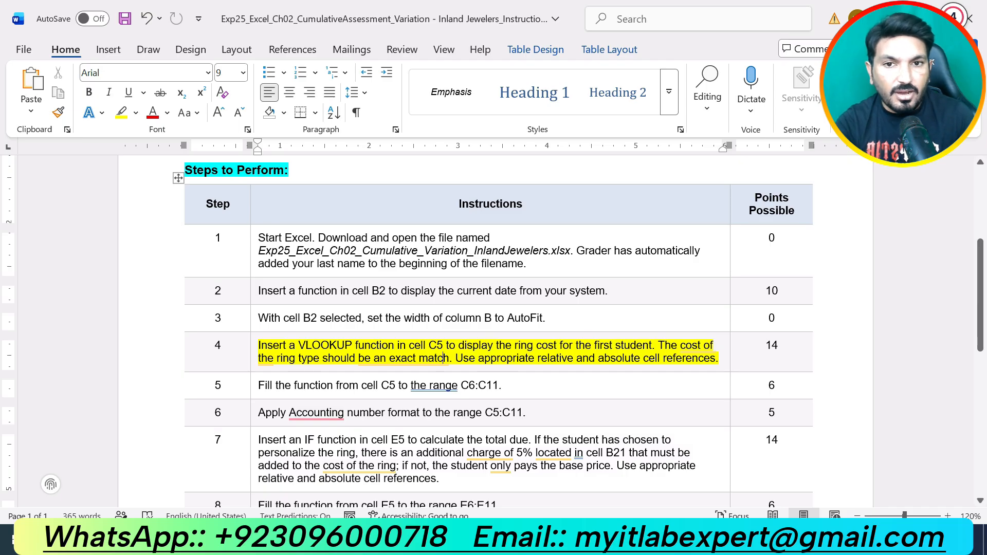
Enlarge the instructions document to 140% to read step 4, and switch to the Excel workbook.
{"action": "scroll", "coordinate": [494, 329], "scroll_direction": "up", "scroll_amount": 5}
{"action": "scroll", "coordinate": [494, 329], "scroll_direction": "down", "scroll_amount": 3}
{"action": "scroll", "coordinate": [493, 329], "scroll_direction": "down", "scroll_amount": 1}
{"action": "left_click", "coordinate": [947, 515]}
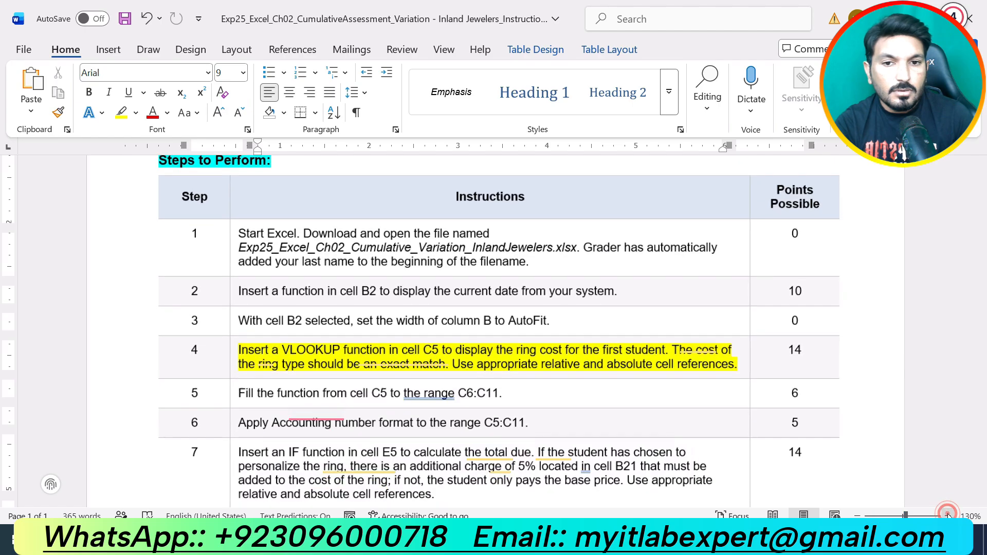
{"action": "left_click", "coordinate": [948, 515]}
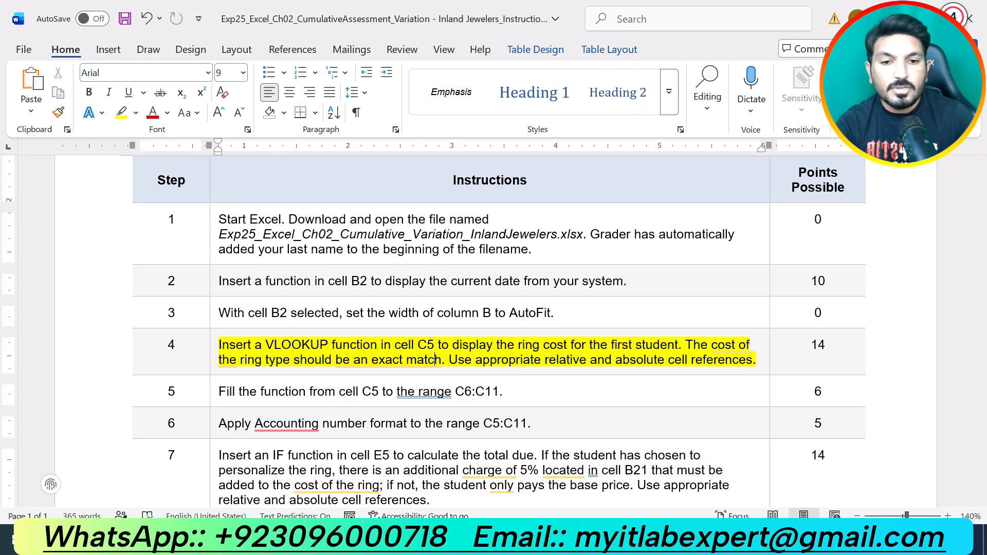
{"action": "key", "text": "alt+Tab"}
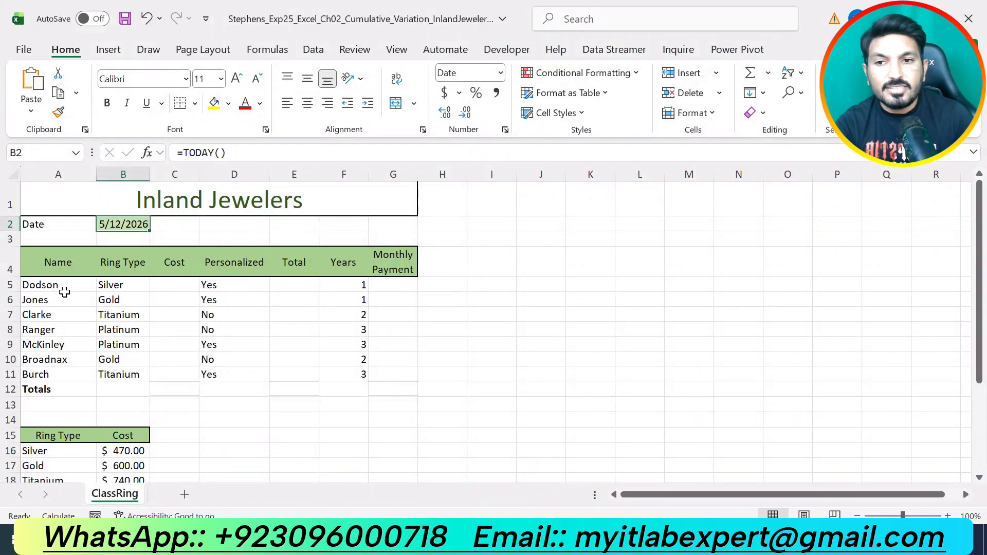
Review the first student's name, ring type and cost cells in row 5, and reread step 4 in the Word instructions.
{"action": "left_click", "coordinate": [77, 284]}
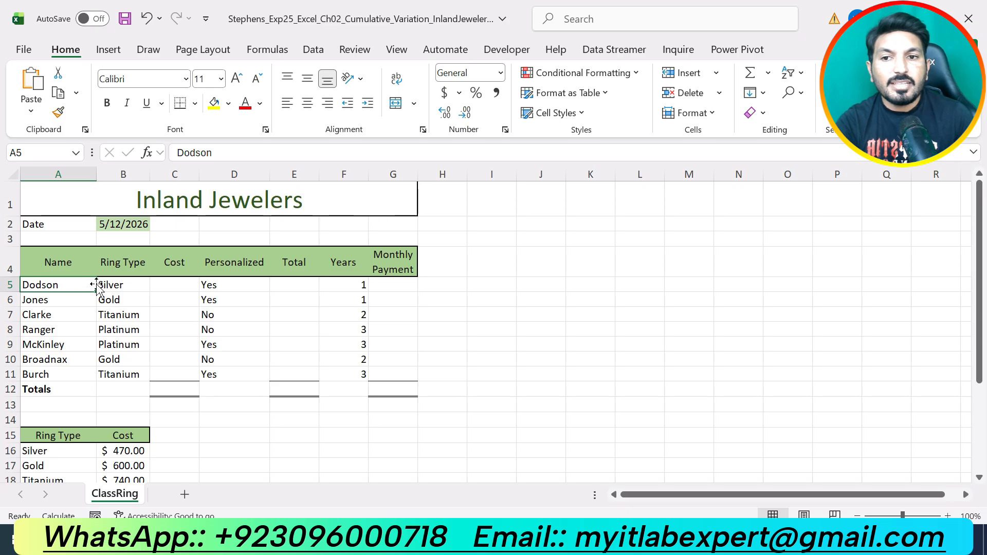
{"action": "left_click", "coordinate": [126, 286]}
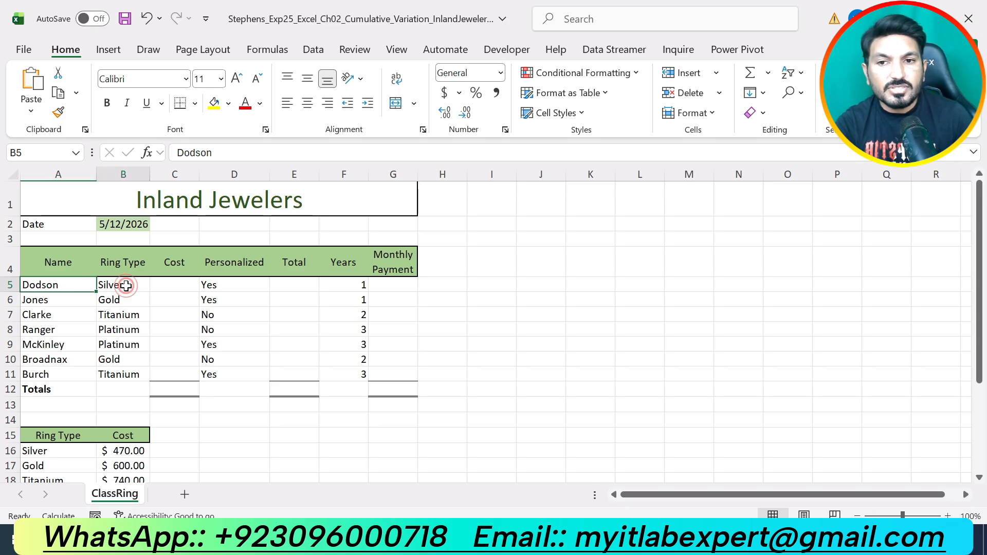
{"action": "left_click", "coordinate": [169, 287]}
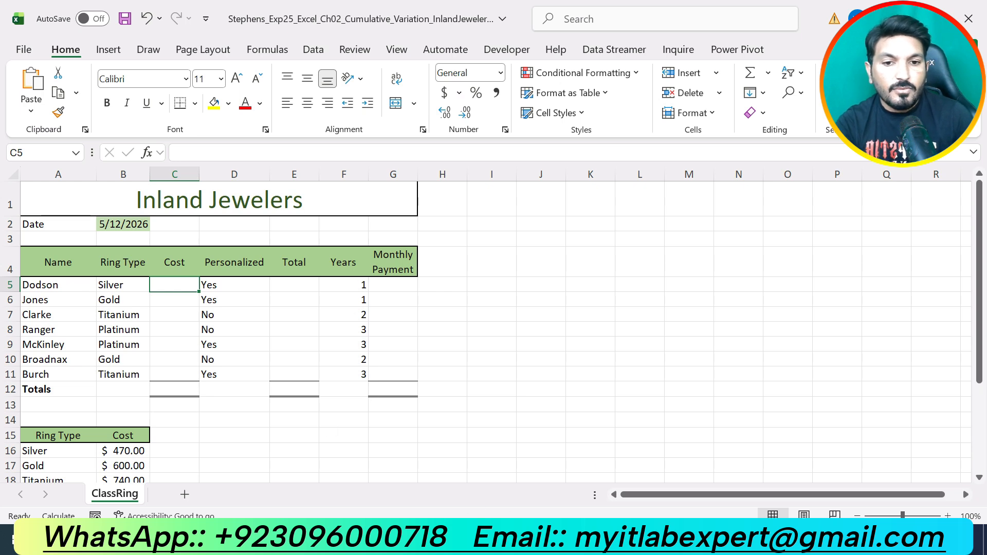
{"action": "left_click", "coordinate": [478, 540]}
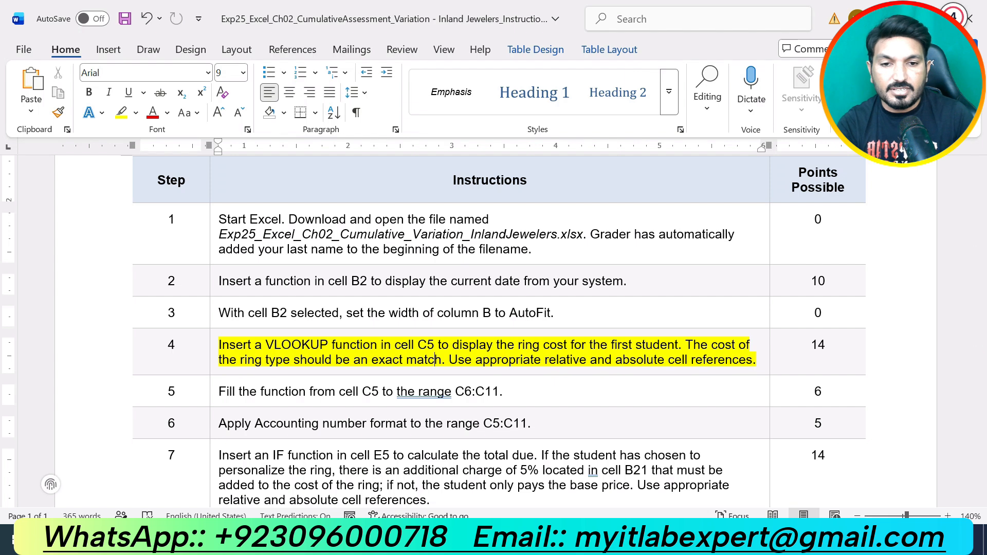
Switch to the Excel workbook and start a VLOOKUP function in cell C5 with its Function Arguments dialog open beside the data.
{"action": "key", "text": "alt+Tab"}
{"action": "left_click", "coordinate": [165, 271]}
{"action": "left_click", "coordinate": [172, 286]}
{"action": "type", "text": "=VL"}
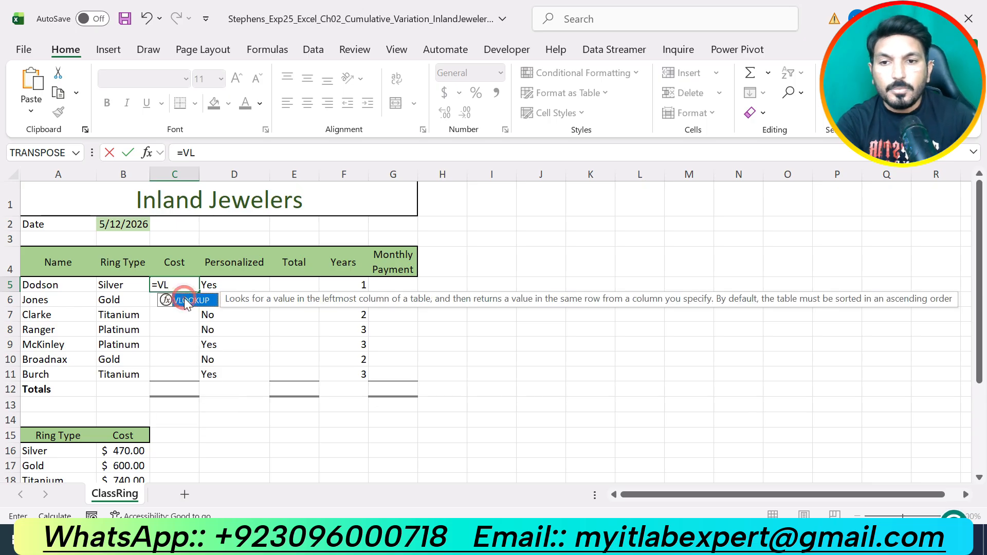
{"action": "double_click", "coordinate": [181, 300]}
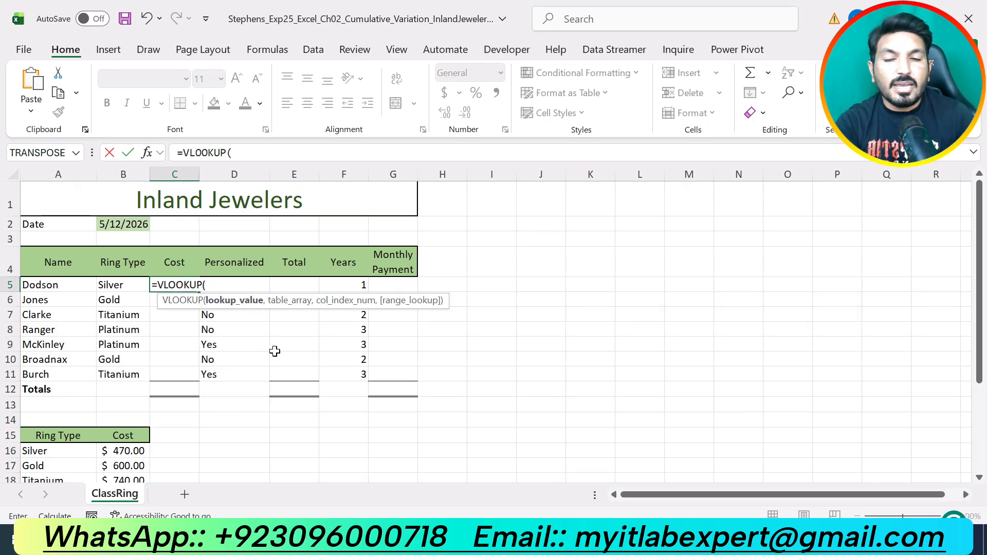
{"action": "left_click", "coordinate": [150, 156]}
{"action": "left_click_drag", "start_coordinate": [539, 152], "coordinate": [661, 207]}
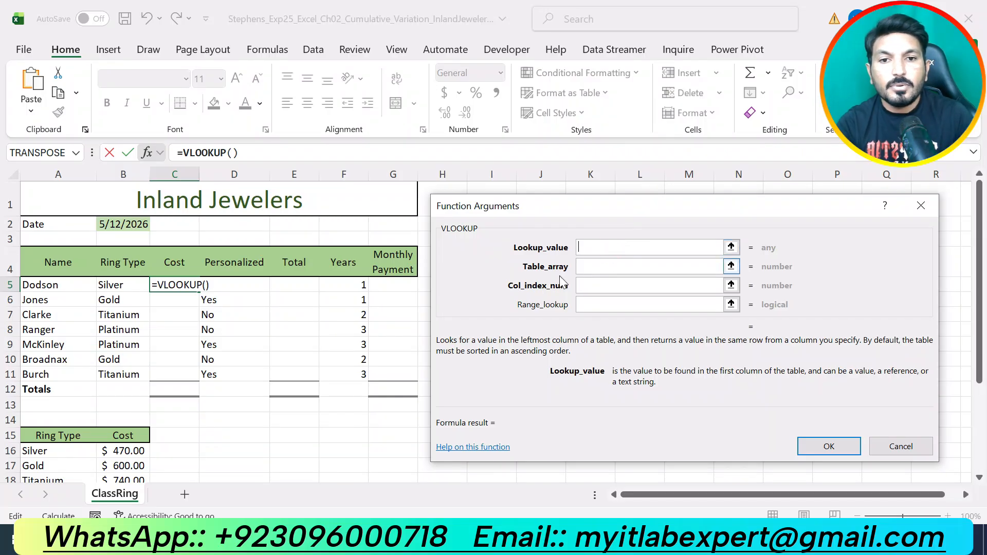
Set the VLOOKUP lookup value to B5 and the table array to the ring price range A16:B19.
{"action": "scroll", "coordinate": [314, 355], "scroll_direction": "down", "scroll_amount": 1}
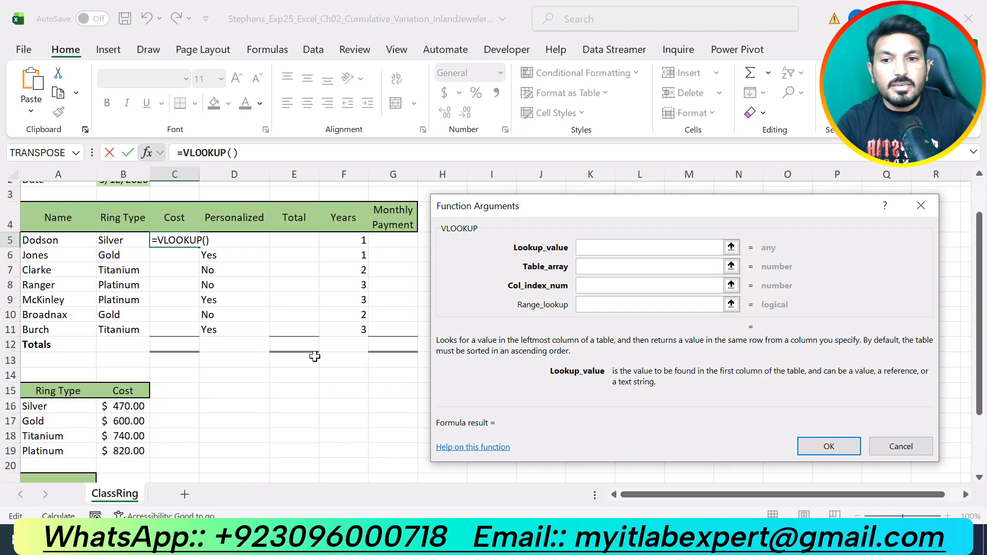
{"action": "left_click", "coordinate": [120, 240]}
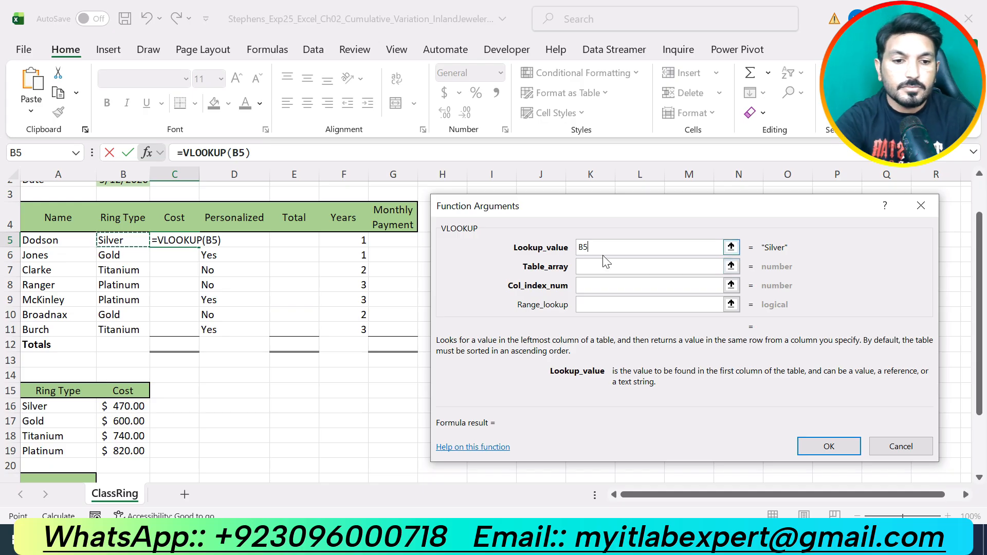
{"action": "type", "text": "]"}
{"action": "key", "text": "BackSpace"}
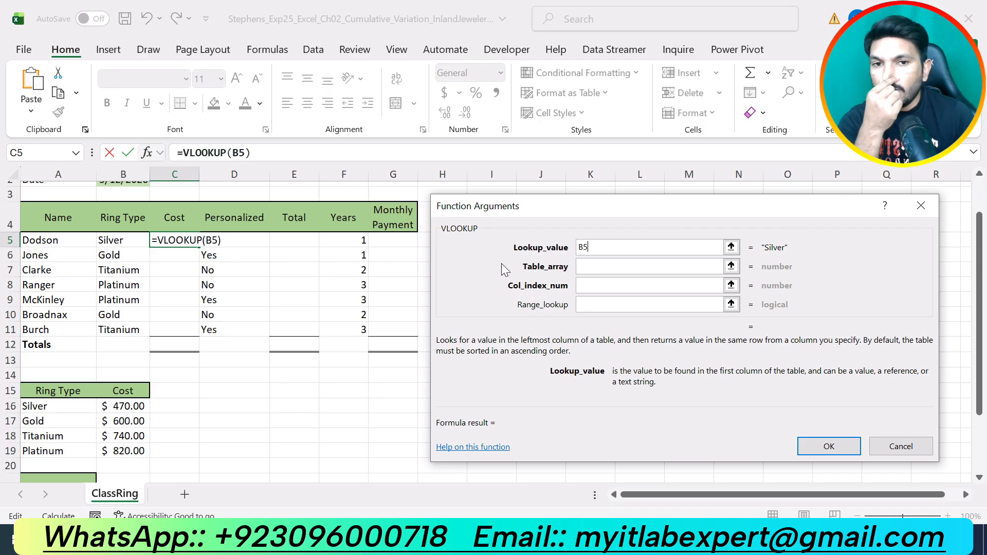
{"action": "left_click", "coordinate": [608, 267]}
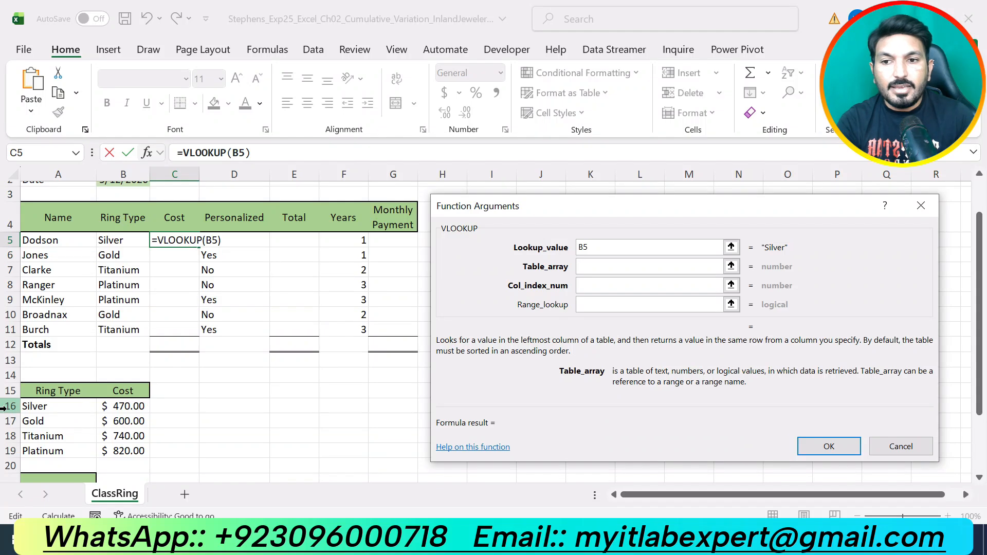
{"action": "left_click", "coordinate": [40, 407]}
{"action": "left_click_drag", "start_coordinate": [40, 407], "coordinate": [117, 445]}
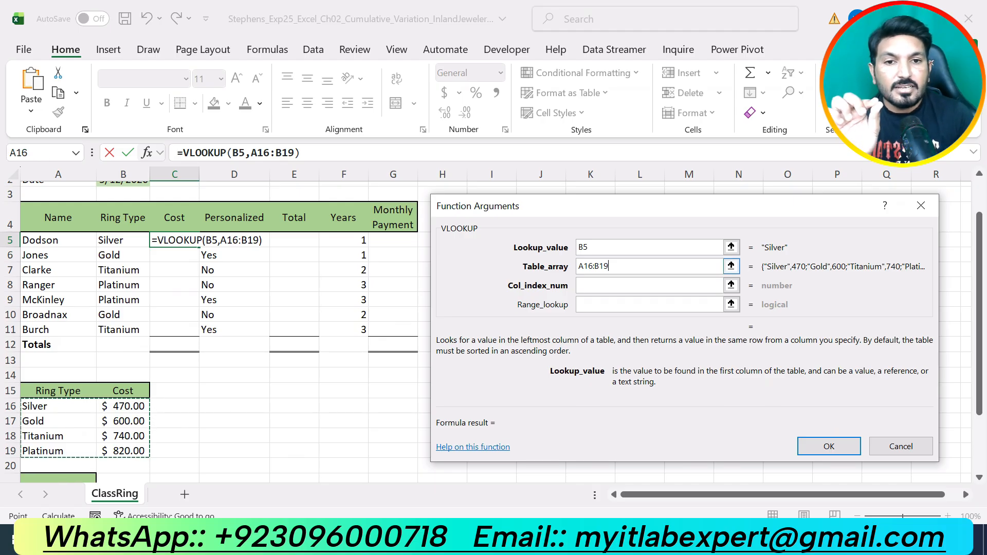
Make the row references of the table array absolute so it reads A$16:B$19.
{"action": "left_click", "coordinate": [584, 267]}
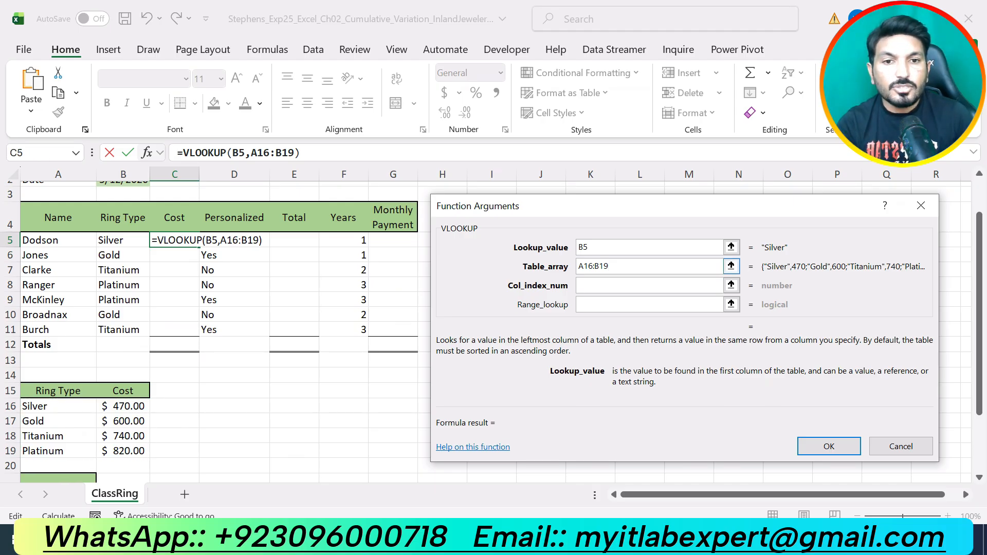
{"action": "left_click", "coordinate": [586, 266]}
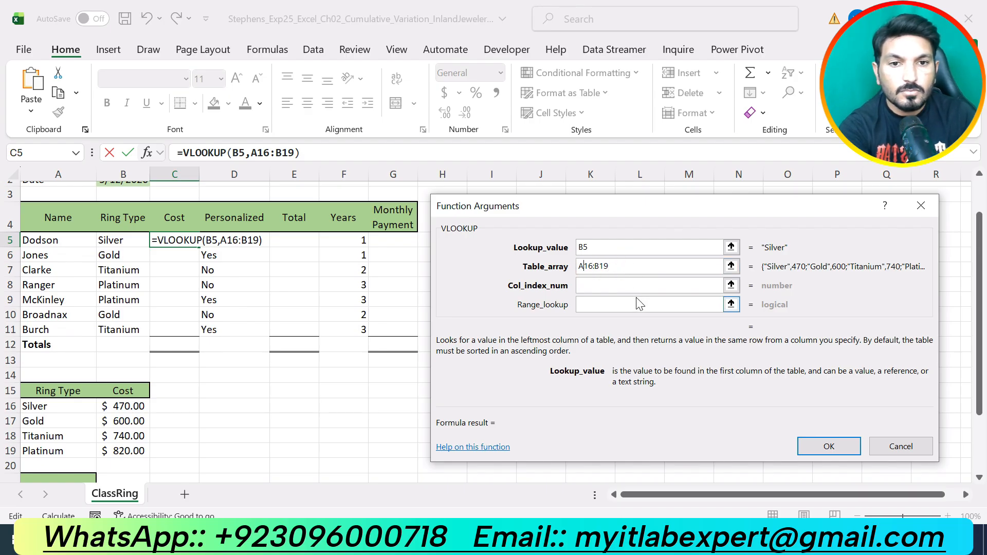
{"action": "type", "text": "$"}
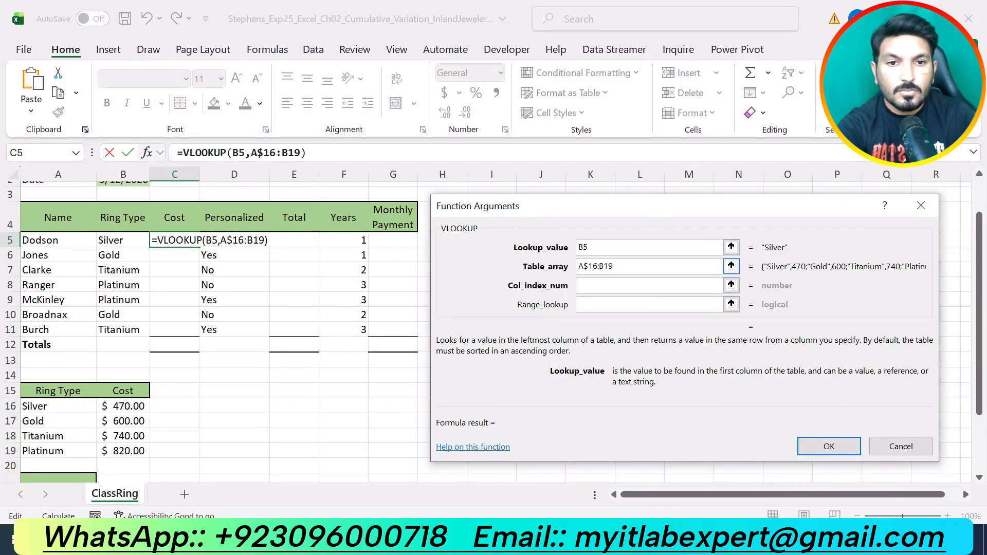
{"action": "left_click", "coordinate": [615, 267]}
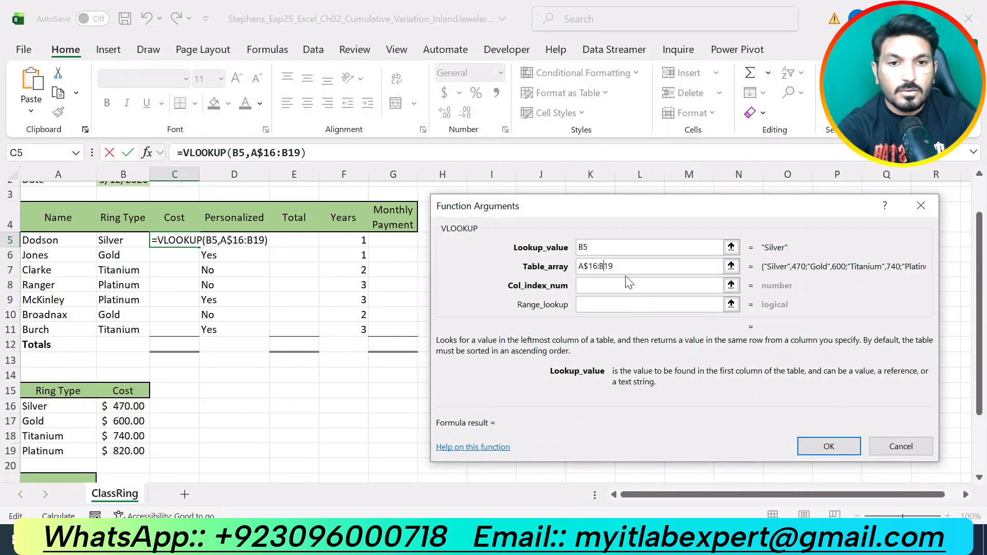
{"action": "type", "text": "$"}
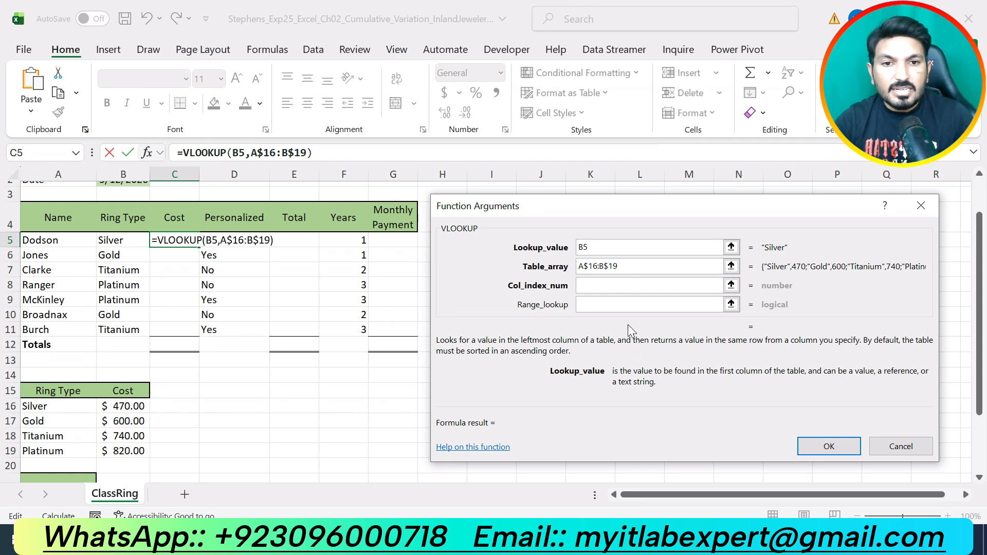
Set the column index number to 2 and the range lookup to FALSE, and insert the VLOOKUP function in C5.
{"action": "left_click", "coordinate": [606, 285]}
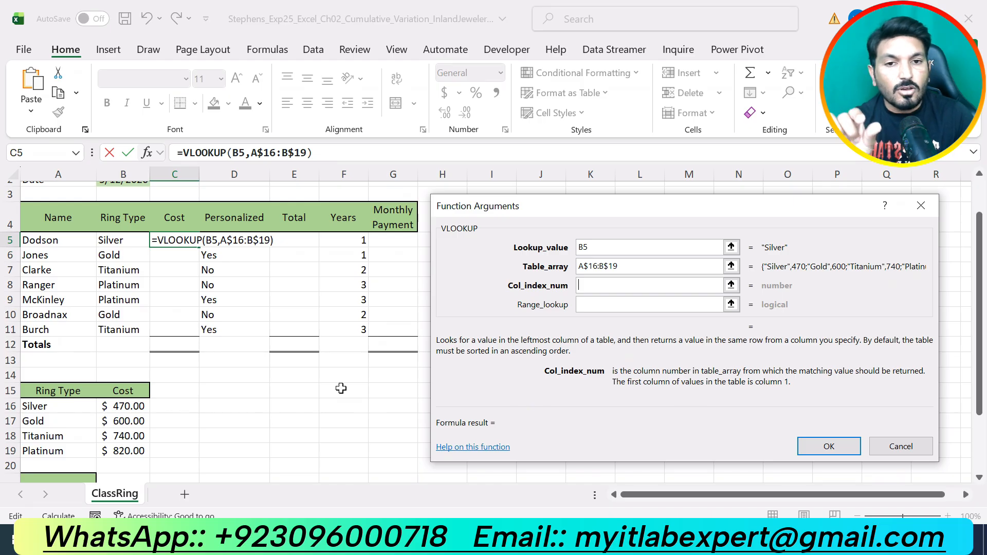
{"action": "type", "text": "2"}
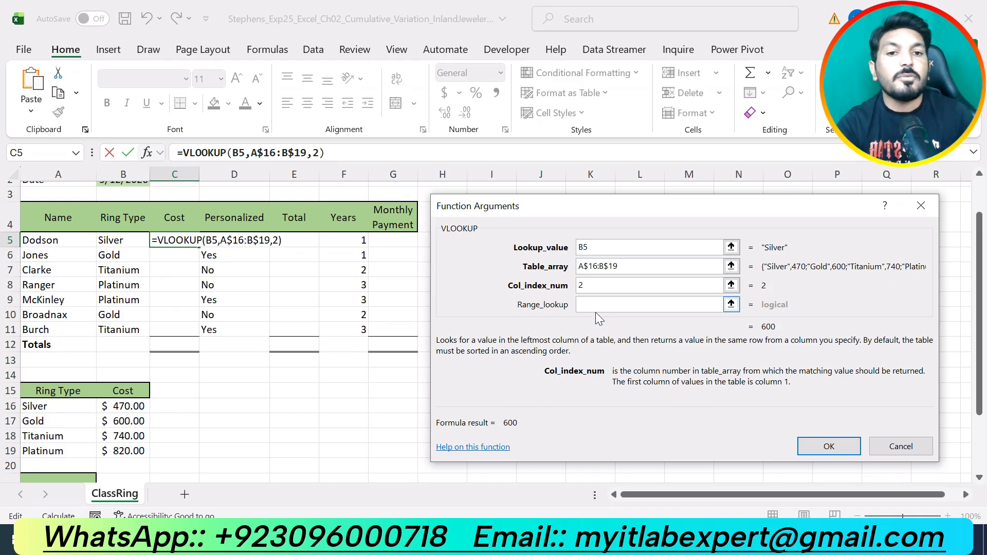
{"action": "left_click", "coordinate": [599, 310]}
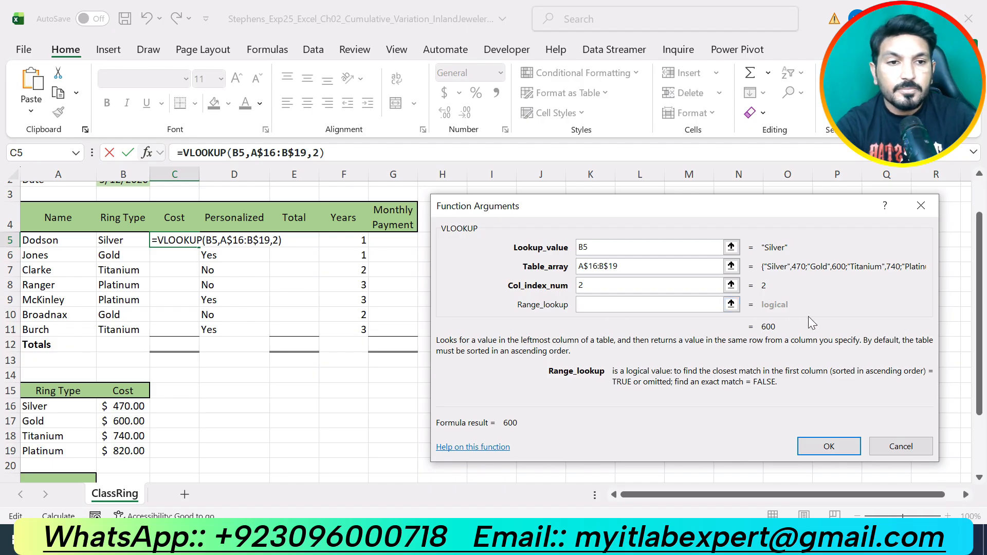
{"action": "type", "text": "FALSE"}
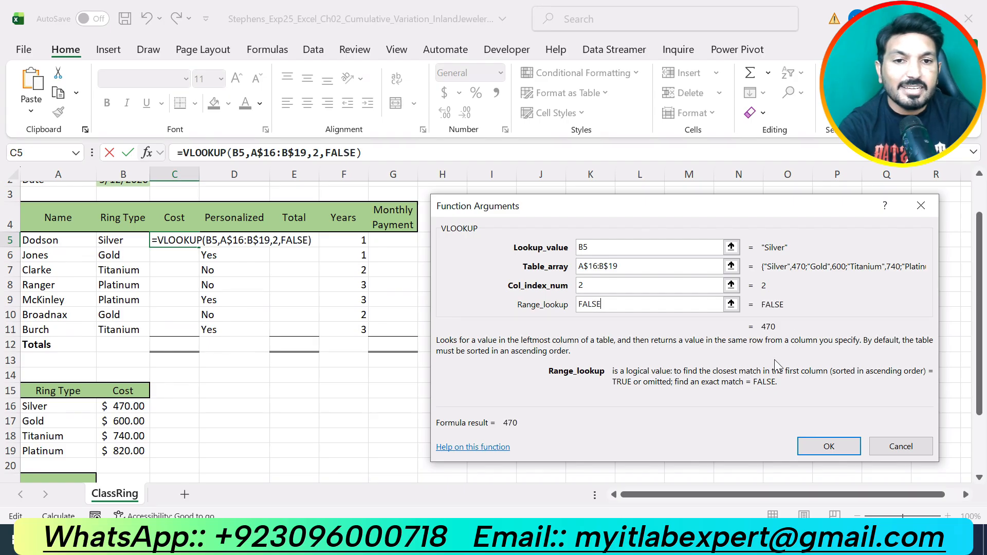
{"action": "left_click", "coordinate": [802, 443]}
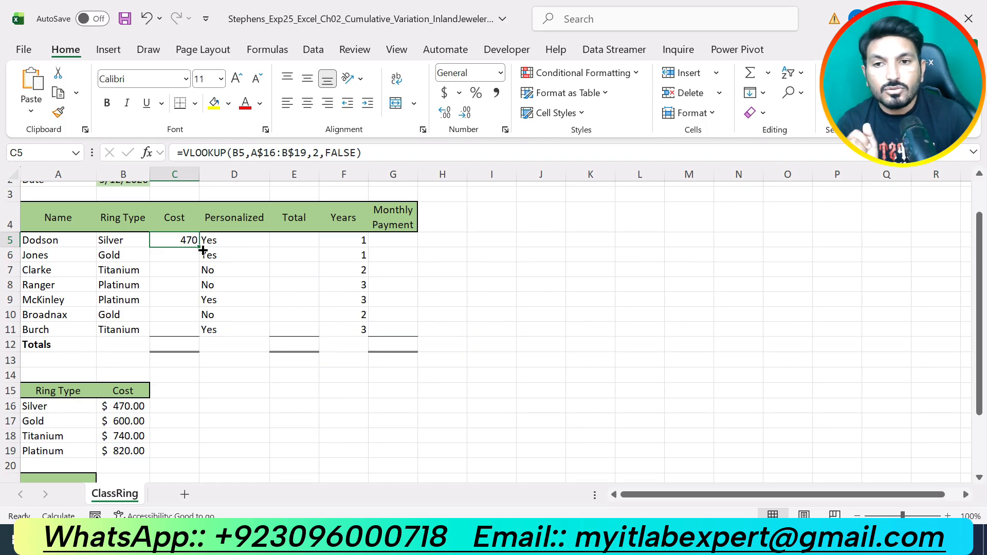
Fill the VLOOKUP formula from C5 down to C11 and check the filled costs against the ring price table.
{"action": "left_click_drag", "start_coordinate": [199, 248], "coordinate": [201, 329]}
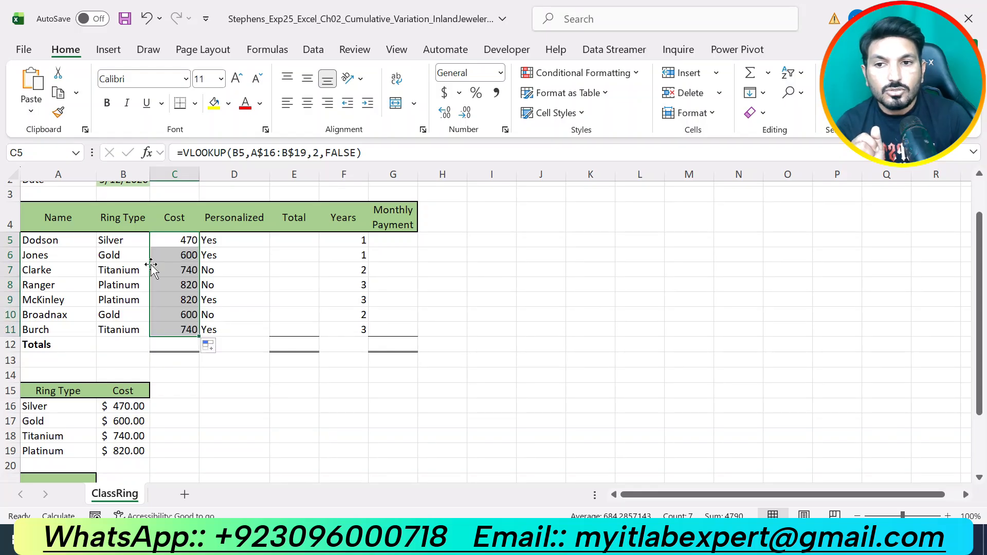
{"action": "left_click", "coordinate": [123, 256]}
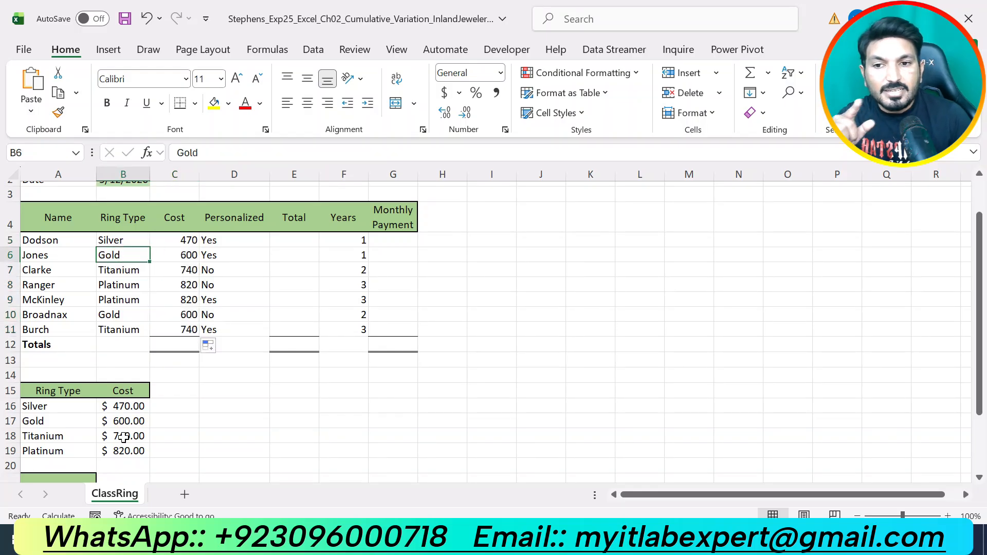
{"action": "left_click", "coordinate": [190, 271]}
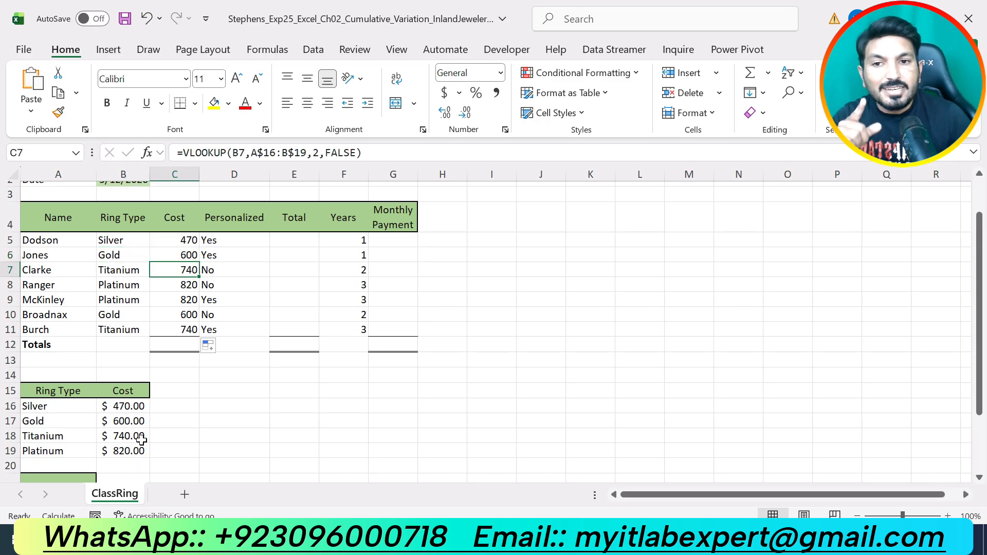
{"action": "left_click", "coordinate": [188, 287]}
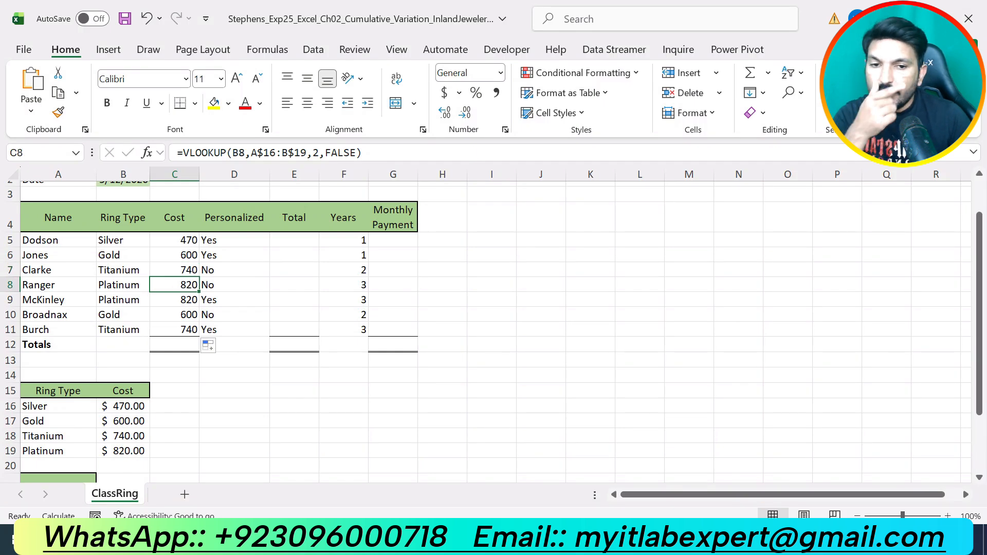
Return to the Word instructions, undo the step 4 highlight, and highlight the step 5 fill instruction in yellow.
{"action": "key", "text": "alt+Tab"}
{"action": "key", "text": "ctrl+z"}
{"action": "key", "text": "ctrl+z"}
{"action": "left_click_drag", "start_coordinate": [507, 391], "coordinate": [218, 391]}
{"action": "left_click", "coordinate": [291, 360]}
{"action": "left_click", "coordinate": [378, 396]}
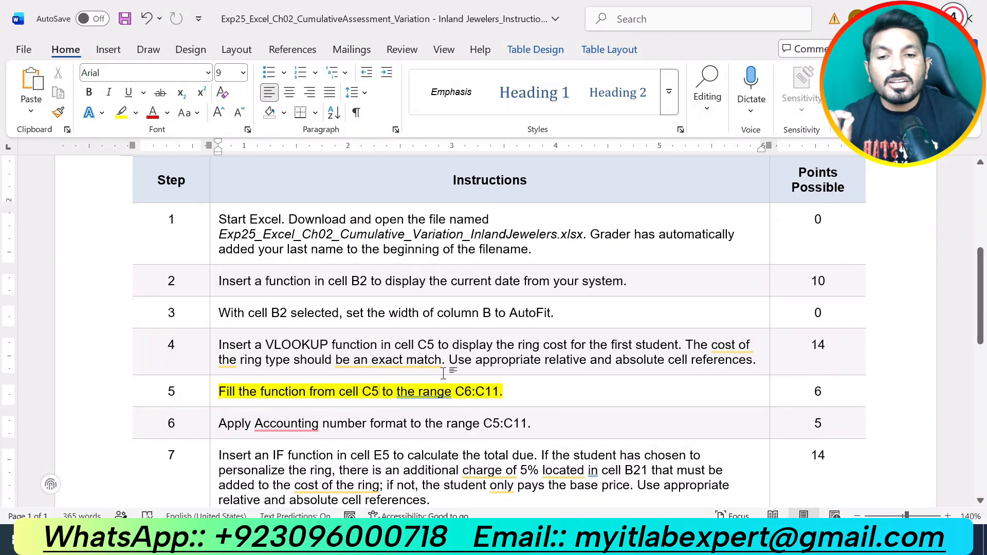
{"action": "scroll", "coordinate": [378, 398], "scroll_direction": "down", "scroll_amount": 5}
{"action": "scroll", "coordinate": [378, 398], "scroll_direction": "up", "scroll_amount": 2}
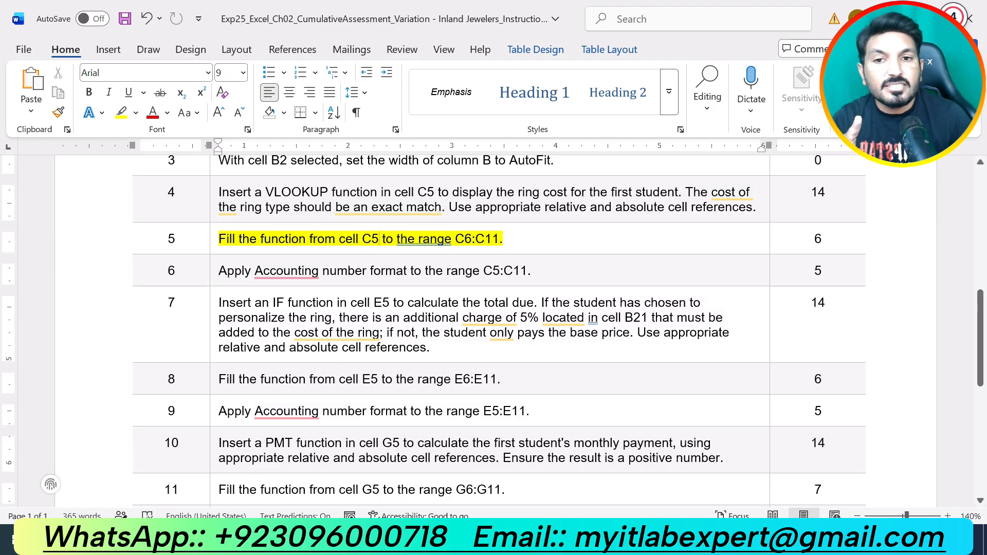
Switch to the Excel workbook, undo the previous fill, and fill the VLOOKUP formula from C5 to the range C6:C11.
{"action": "key", "text": "alt+Tab"}
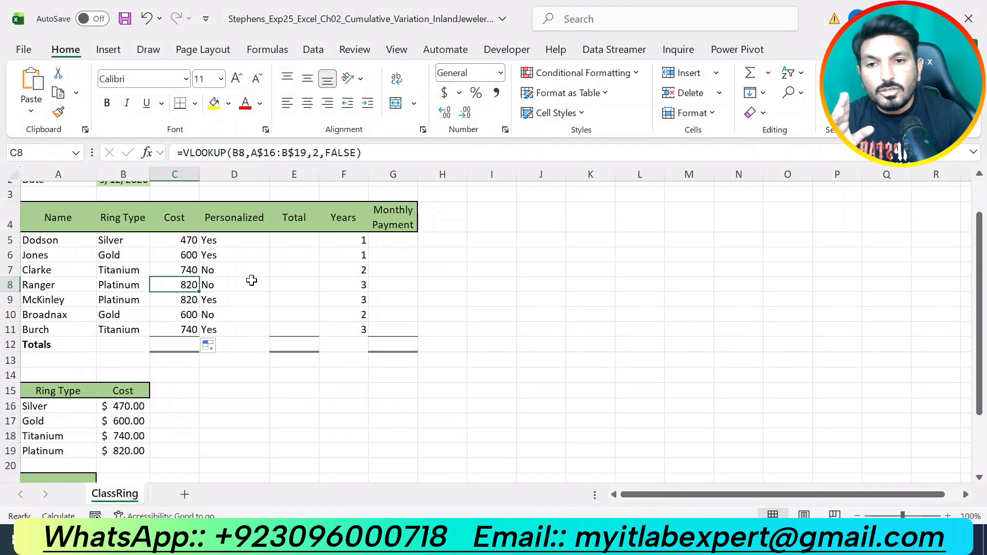
{"action": "left_click", "coordinate": [191, 240]}
{"action": "key", "text": "ctrl+z"}
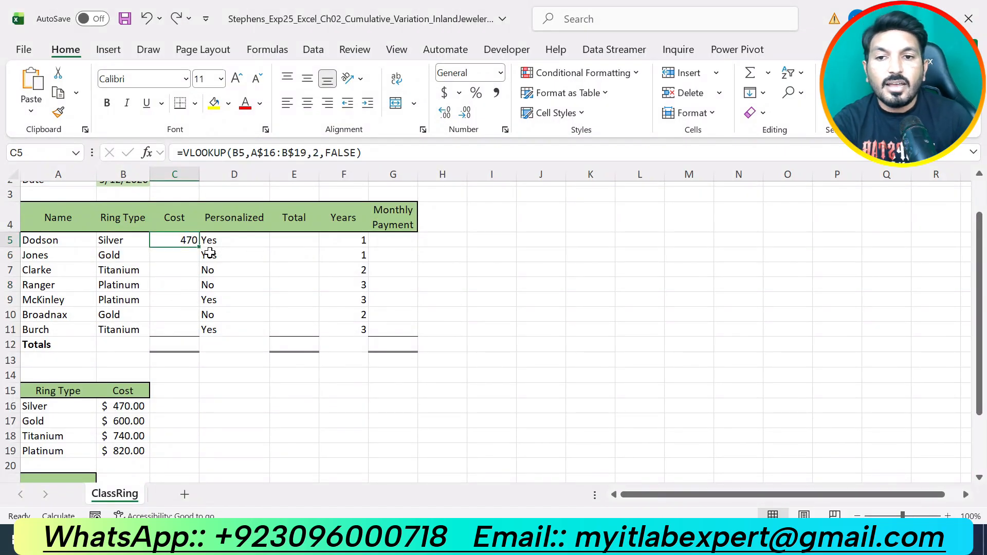
{"action": "left_click_drag", "start_coordinate": [200, 245], "coordinate": [195, 332]}
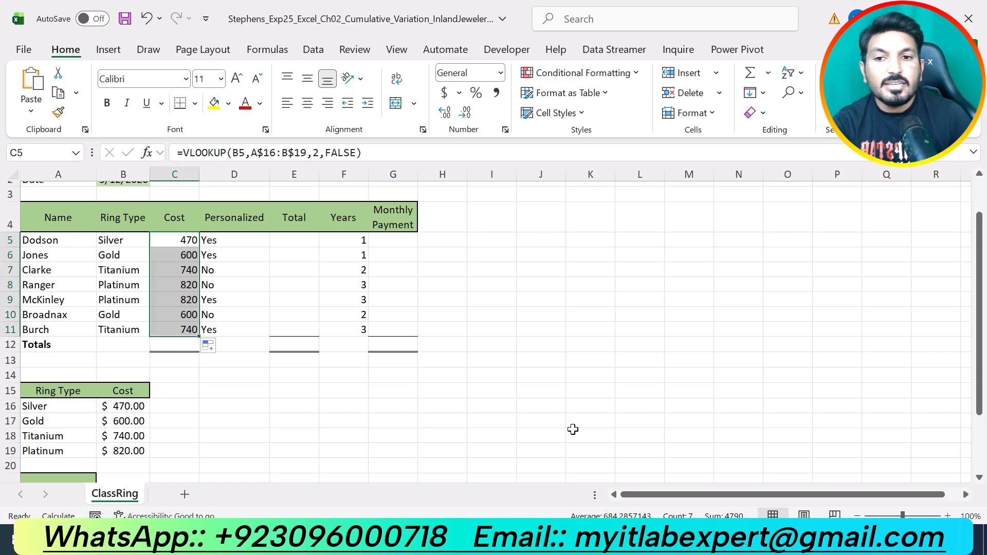
{"action": "key", "text": "alt+Tab"}
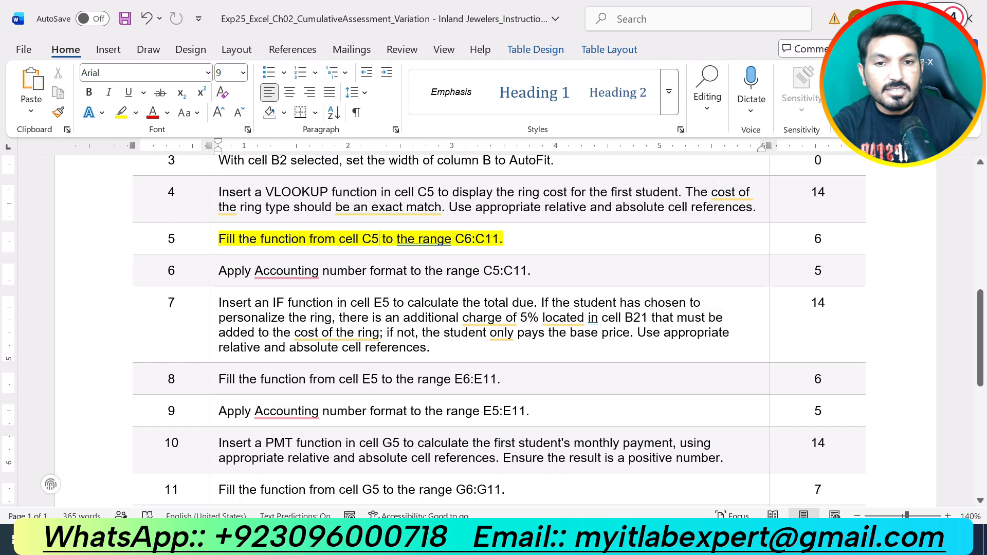
{"action": "key", "text": "alt+Tab"}
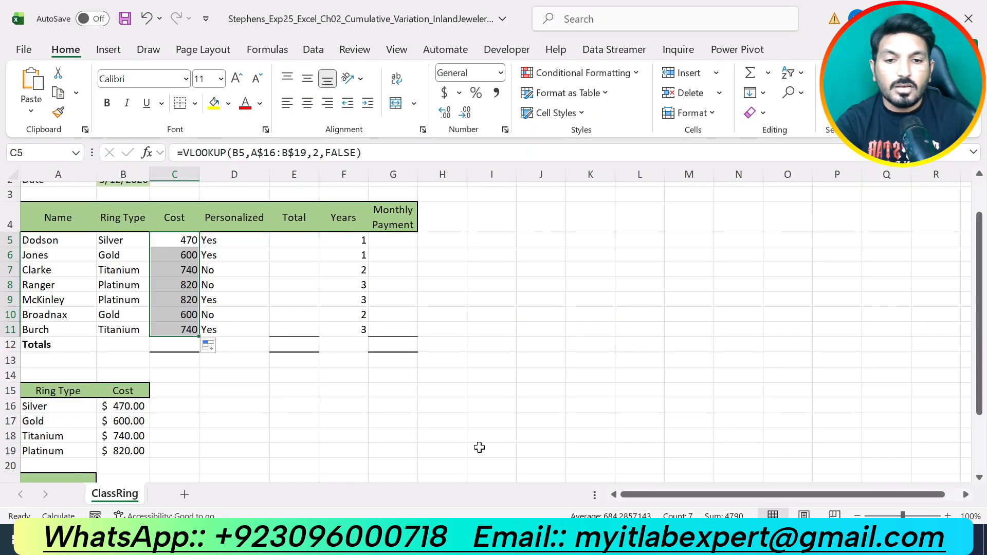
Switch to the Word instructions, undo the step 5 highlight, and highlight the step 6 Accounting format instruction in yellow.
{"action": "key", "text": "alt+Tab"}
{"action": "key", "text": "ctrl+z"}
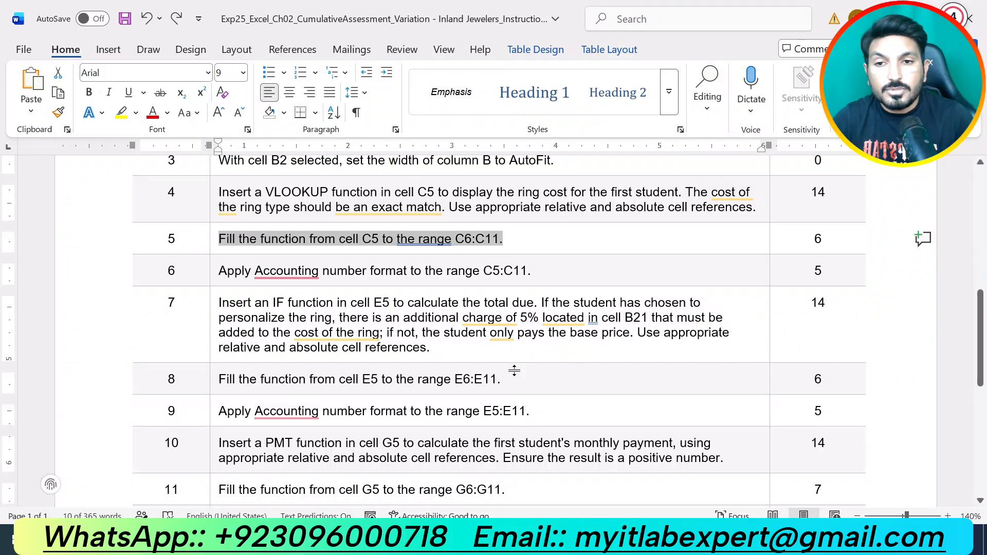
{"action": "scroll", "coordinate": [514, 370], "scroll_direction": "down", "scroll_amount": 1}
{"action": "scroll", "coordinate": [500, 346], "scroll_direction": "up", "scroll_amount": 2}
{"action": "left_click_drag", "start_coordinate": [531, 321], "coordinate": [219, 321]}
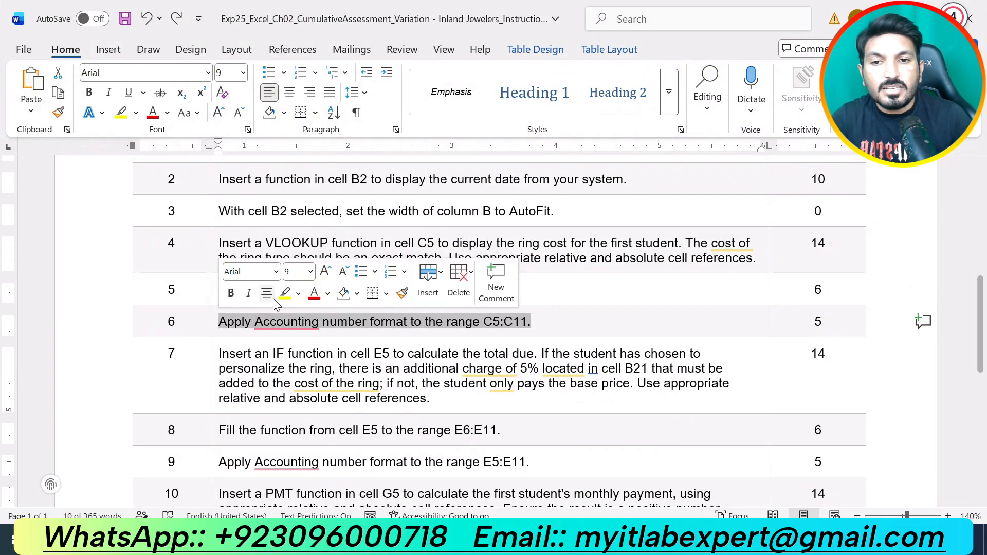
{"action": "left_click", "coordinate": [284, 293]}
{"action": "left_click", "coordinate": [533, 327]}
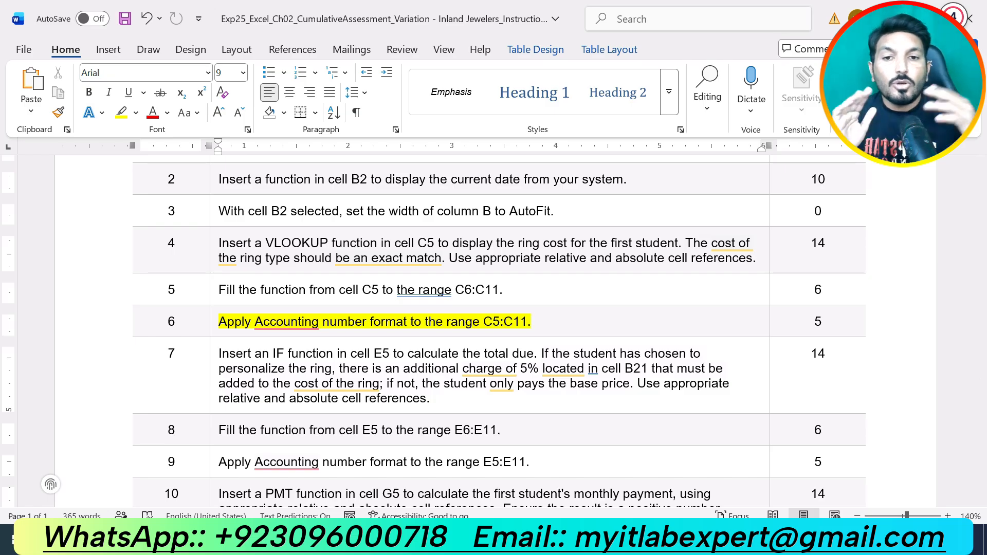
Switch to the Excel workbook and apply the Accounting number format with 2 decimal places and the $ symbol to C5:C11.
{"action": "key", "text": "alt+Tab"}
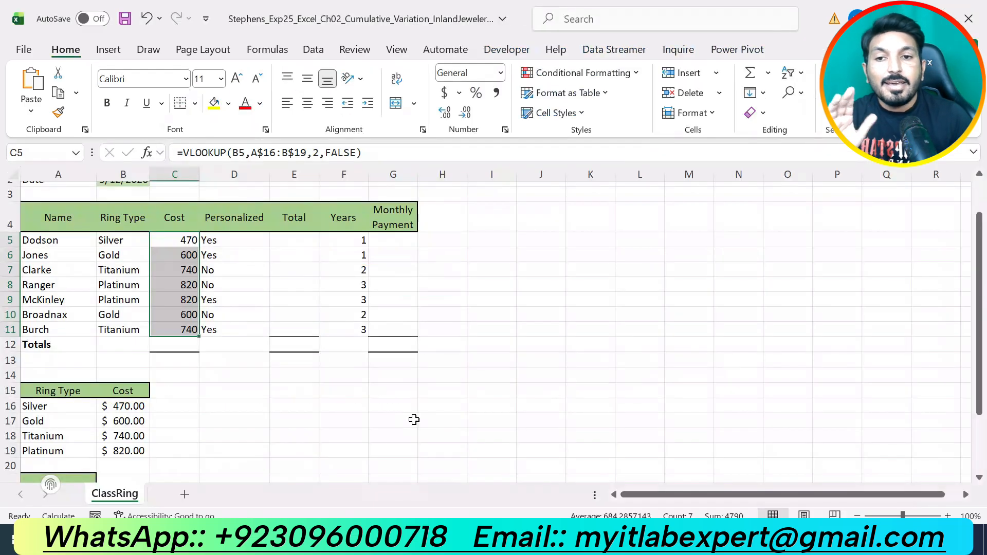
{"action": "left_click", "coordinate": [541, 375]}
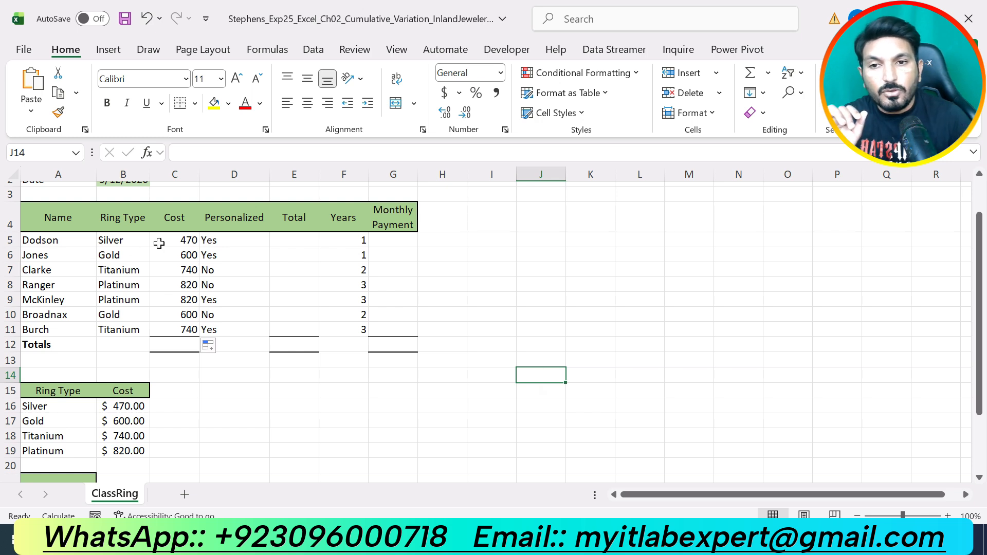
{"action": "left_click_drag", "start_coordinate": [182, 240], "coordinate": [178, 328]}
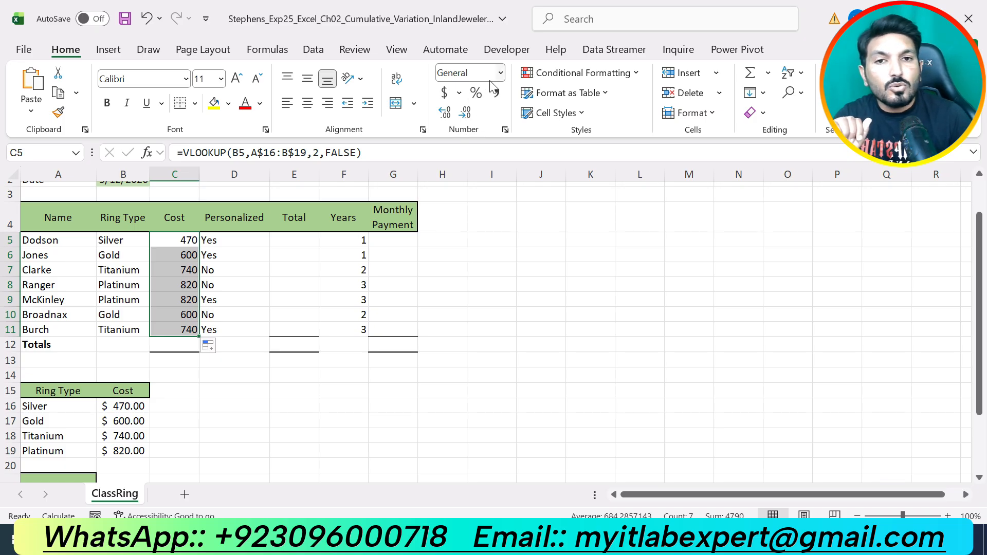
{"action": "left_click", "coordinate": [506, 130]}
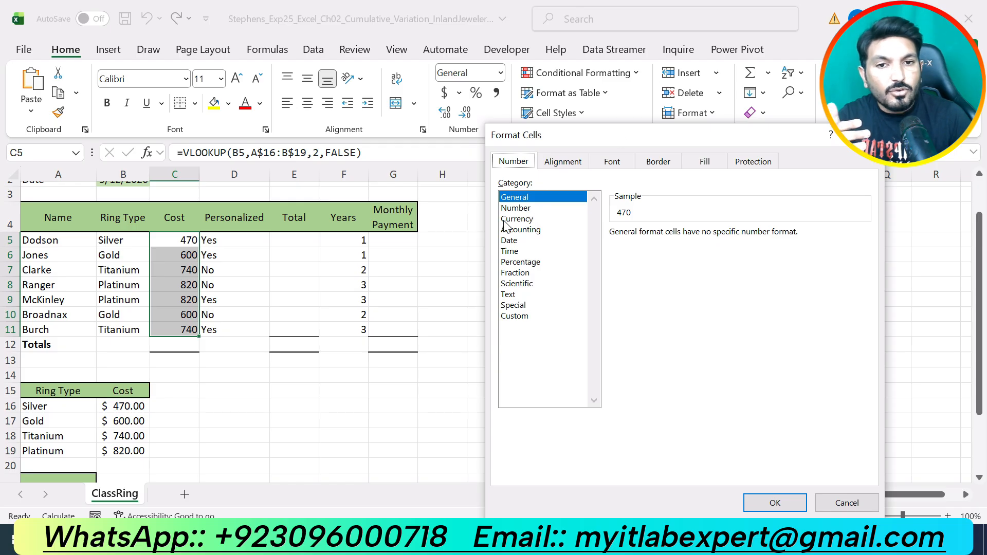
{"action": "left_click", "coordinate": [519, 230]}
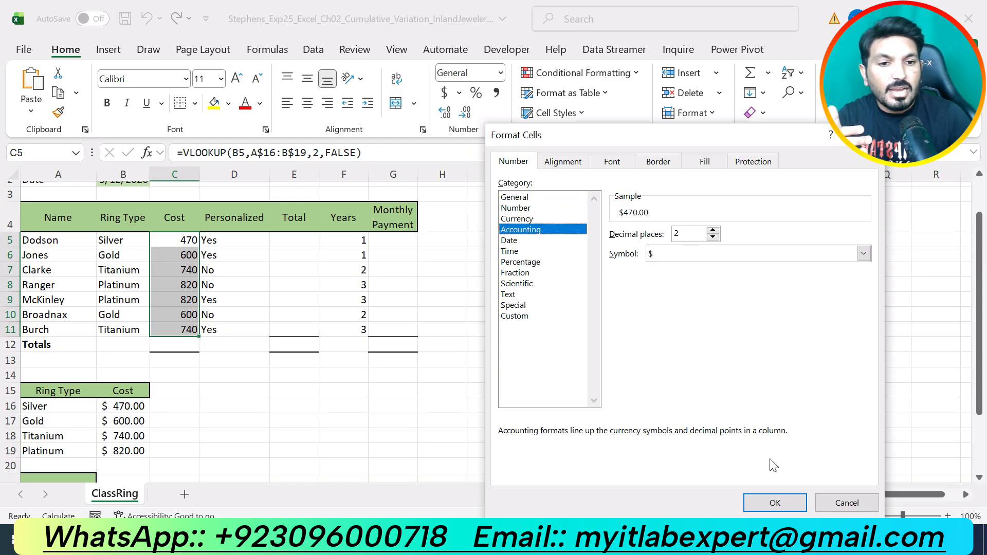
{"action": "left_click", "coordinate": [768, 503]}
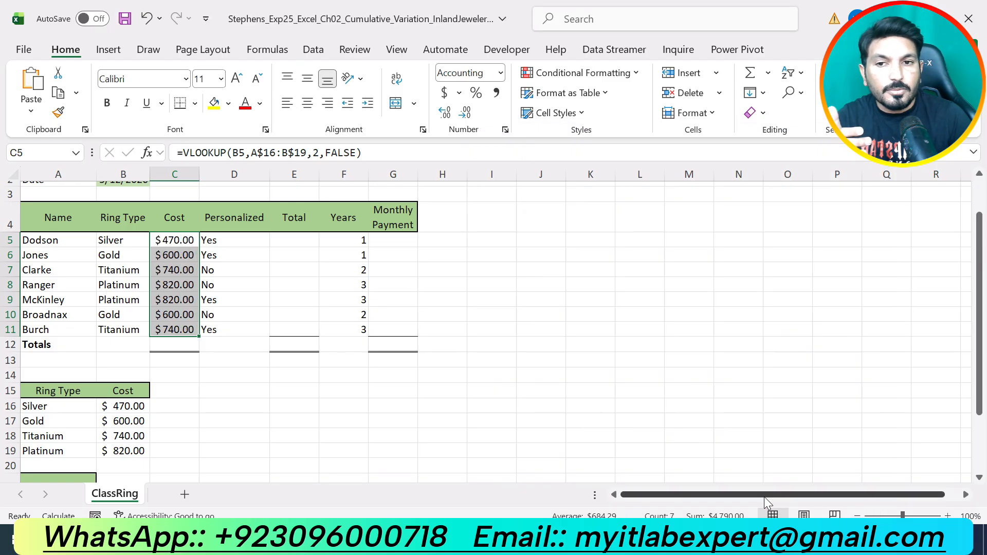
{"action": "left_click", "coordinate": [617, 422]}
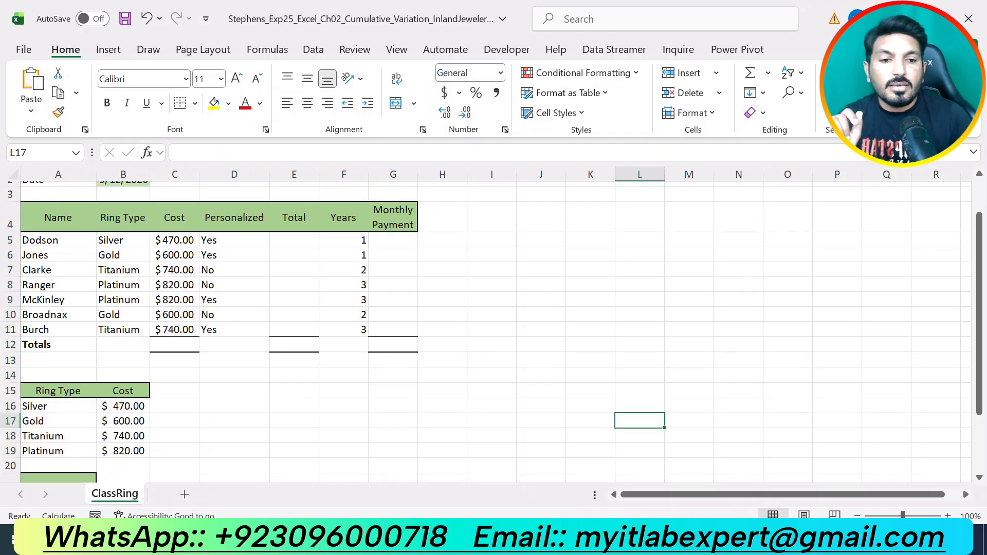
Return to the Word instructions, undo the step 6 highlight, and highlight the step 7 IF function instruction in yellow.
{"action": "key", "text": "alt+Tab"}
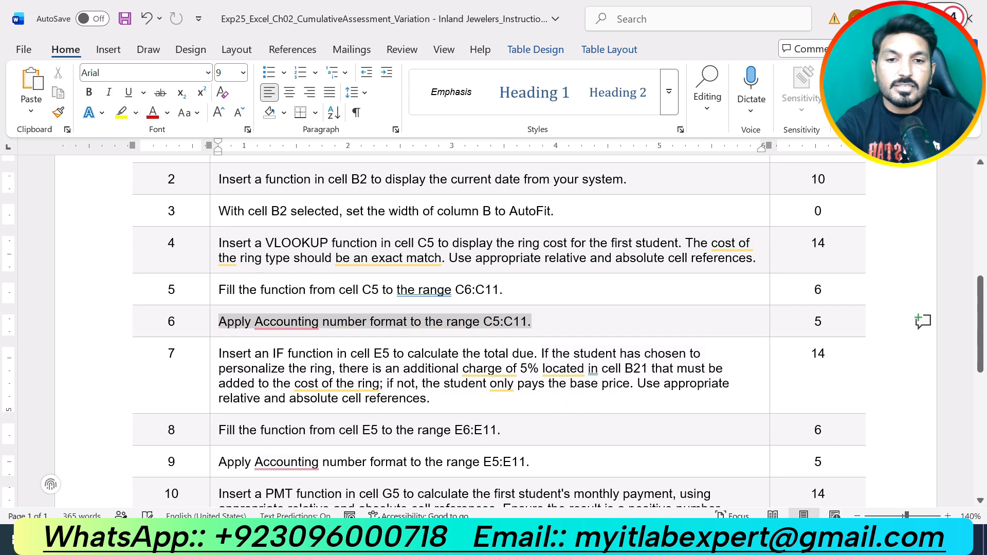
{"action": "scroll", "coordinate": [563, 406], "scroll_direction": "down", "scroll_amount": 4}
{"action": "scroll", "coordinate": [564, 406], "scroll_direction": "up", "scroll_amount": 7}
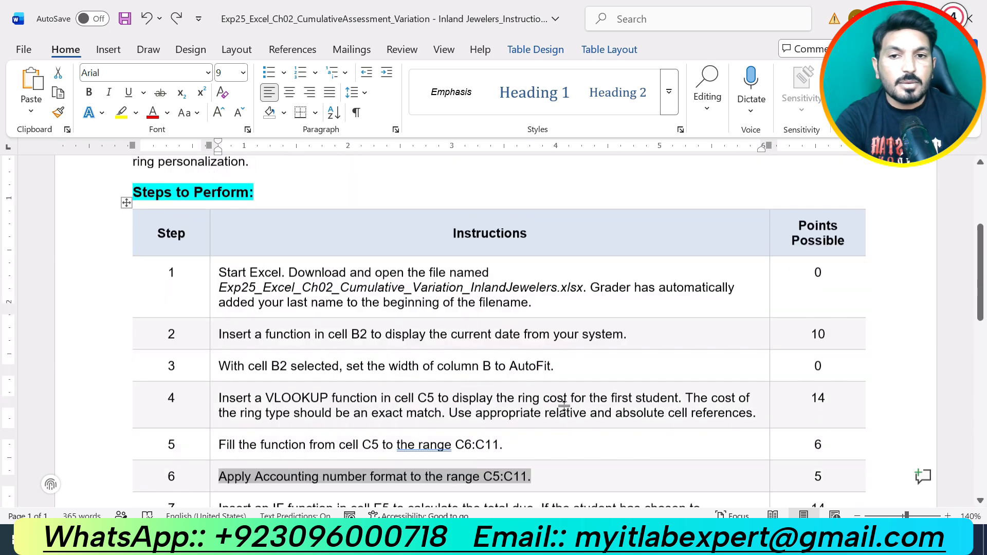
{"action": "scroll", "coordinate": [564, 406], "scroll_direction": "down", "scroll_amount": 4}
{"action": "scroll", "coordinate": [564, 407], "scroll_direction": "up", "scroll_amount": 1}
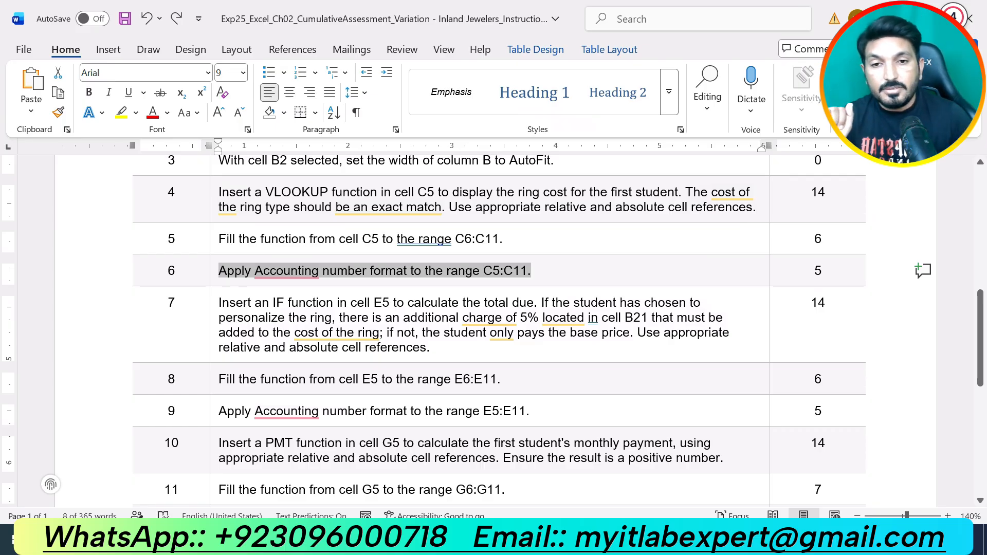
{"action": "left_click_drag", "start_coordinate": [432, 347], "coordinate": [219, 302]}
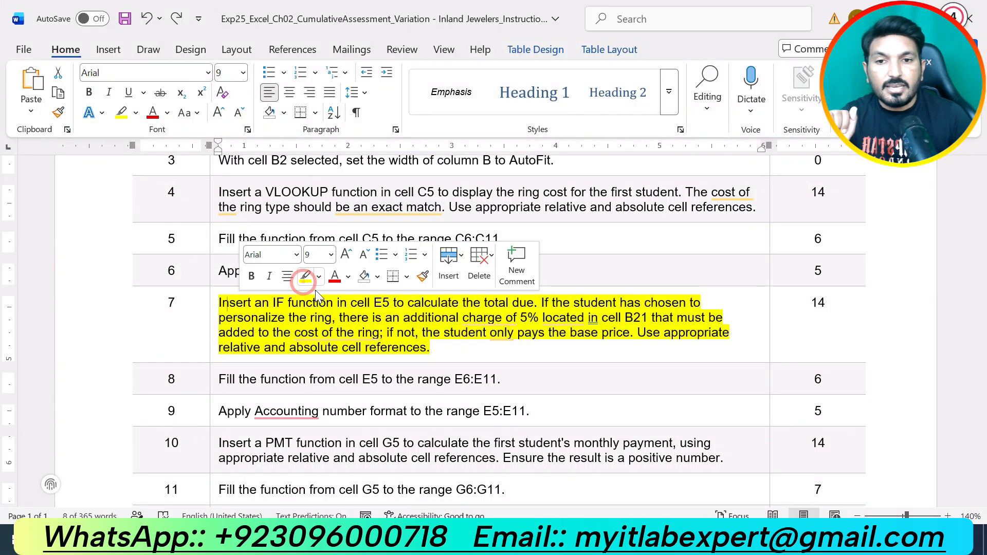
{"action": "left_click", "coordinate": [305, 277]}
{"action": "left_click", "coordinate": [441, 354]}
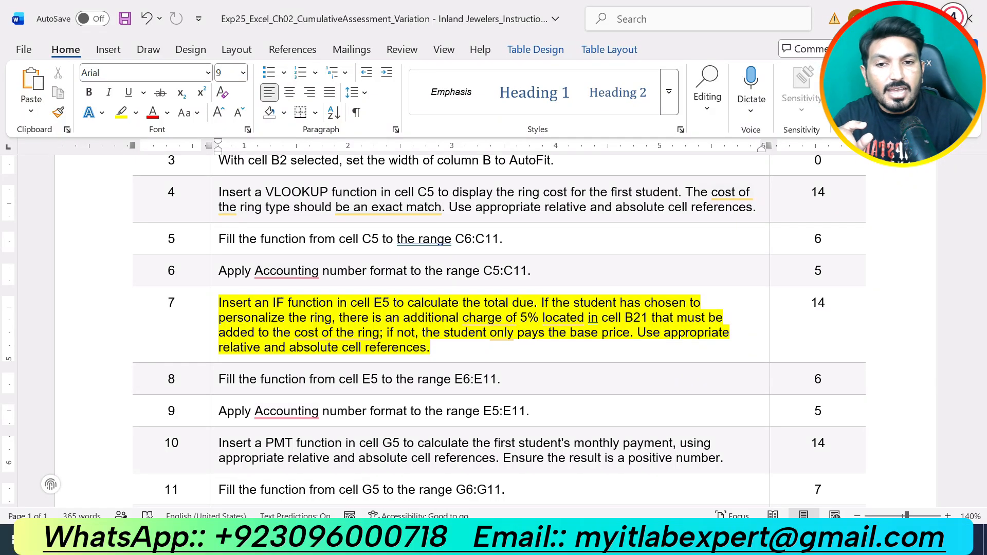
Switch to the Excel workbook, start an IF function in E5, and open its function arguments dialog.
{"action": "left_click", "coordinate": [601, 540]}
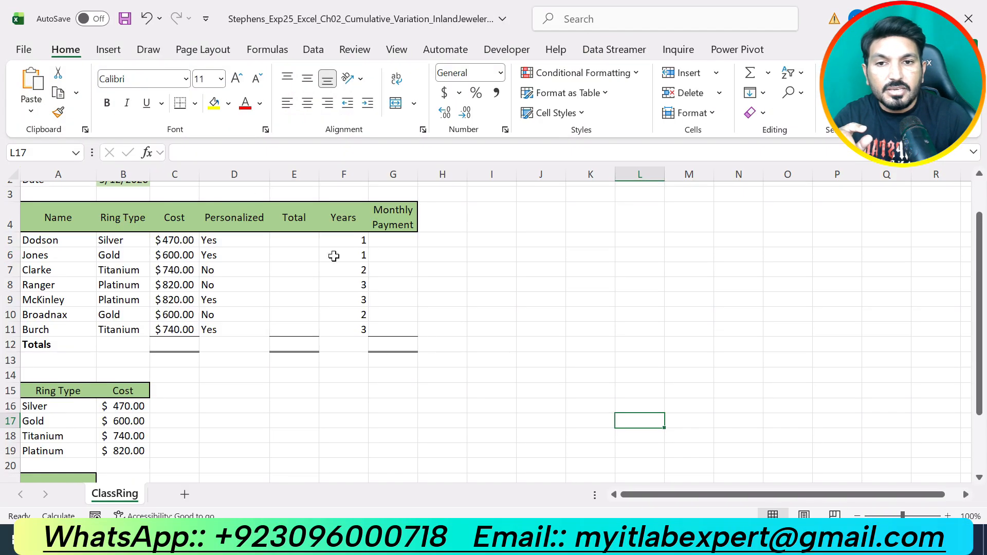
{"action": "left_click", "coordinate": [291, 237]}
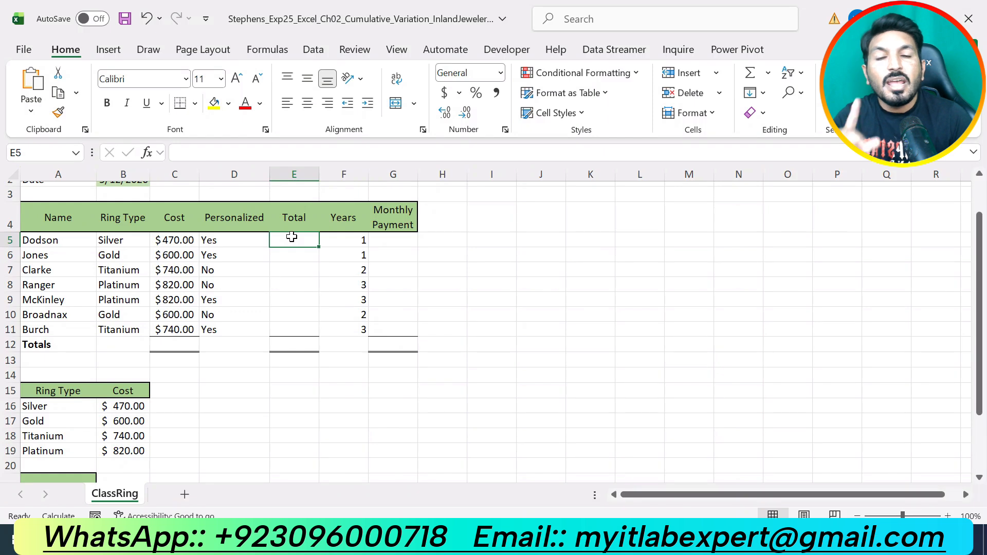
{"action": "left_click", "coordinate": [235, 240]}
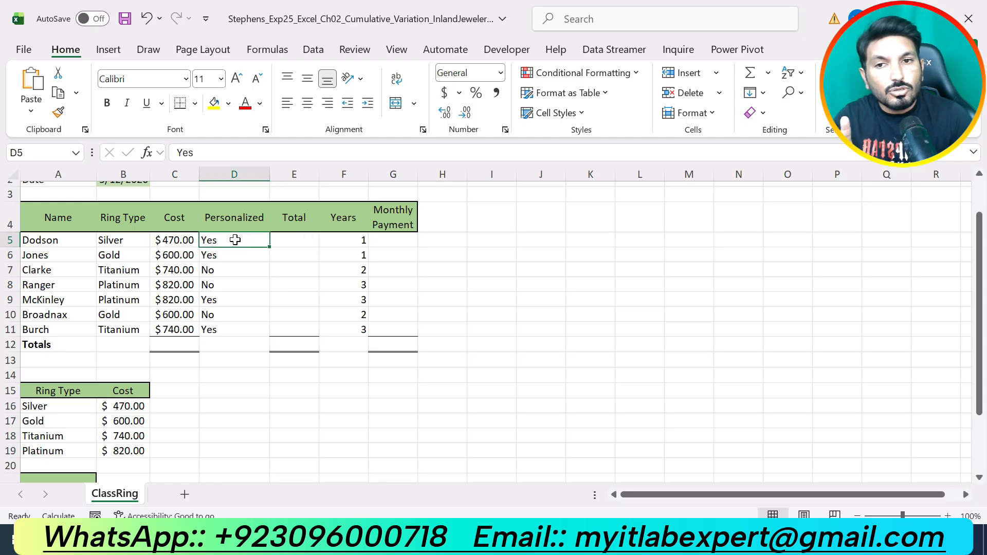
{"action": "left_click", "coordinate": [235, 269]}
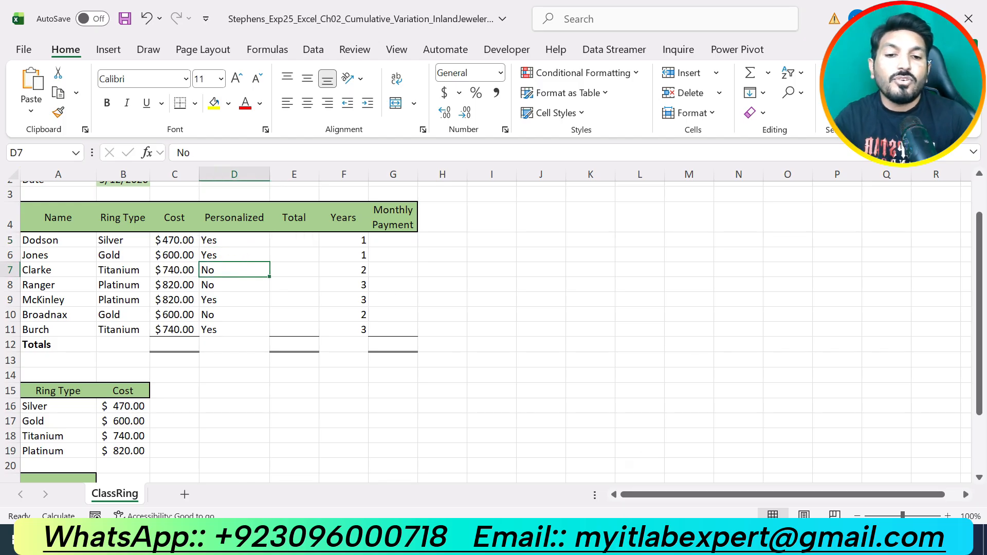
{"action": "key", "text": "alt+Tab"}
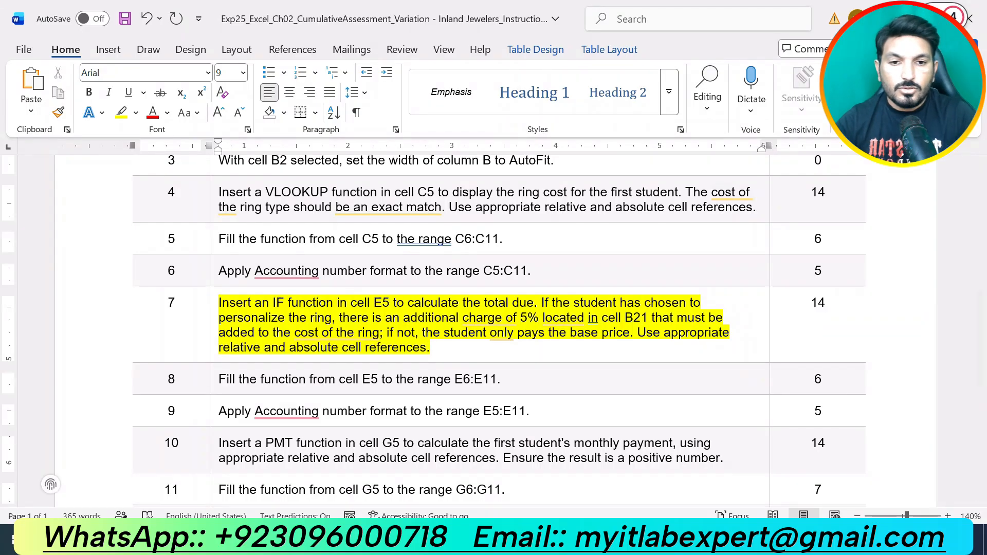
{"action": "key", "text": "alt+Tab"}
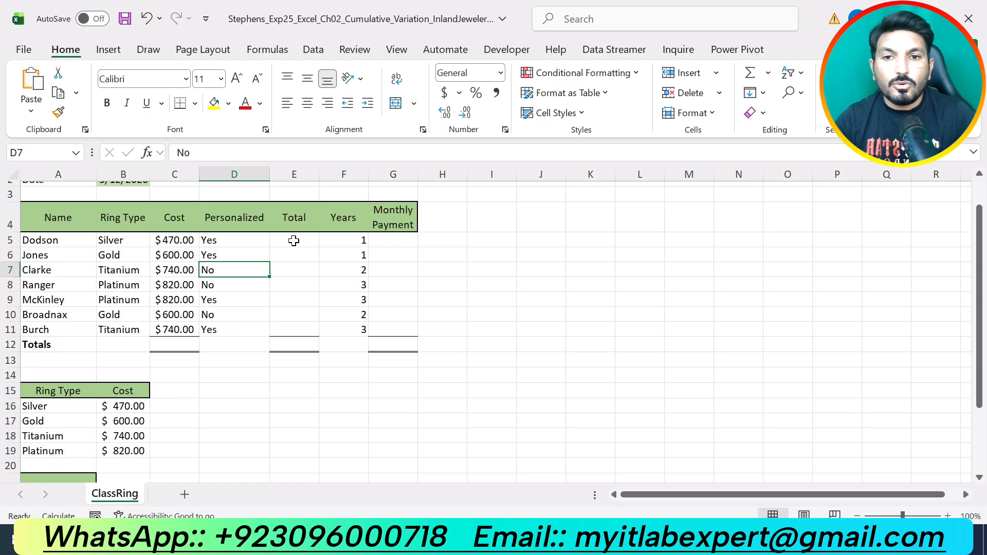
{"action": "left_click", "coordinate": [294, 240]}
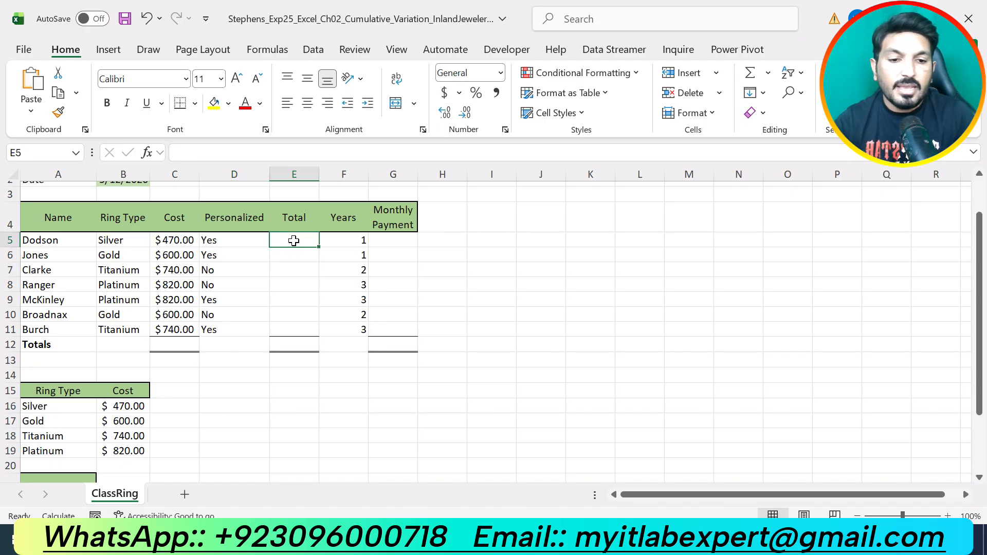
{"action": "type", "text": "="}
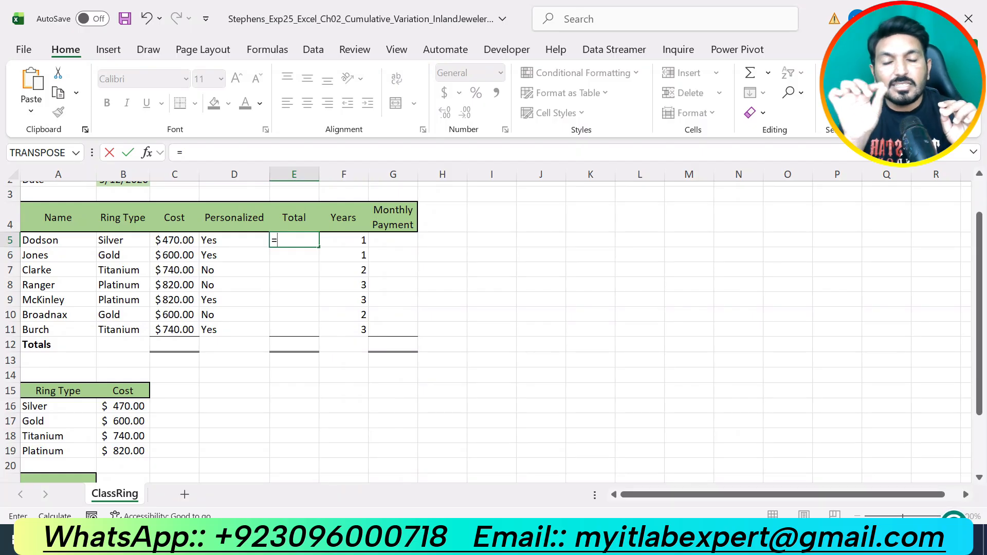
{"action": "type", "text": "IF"}
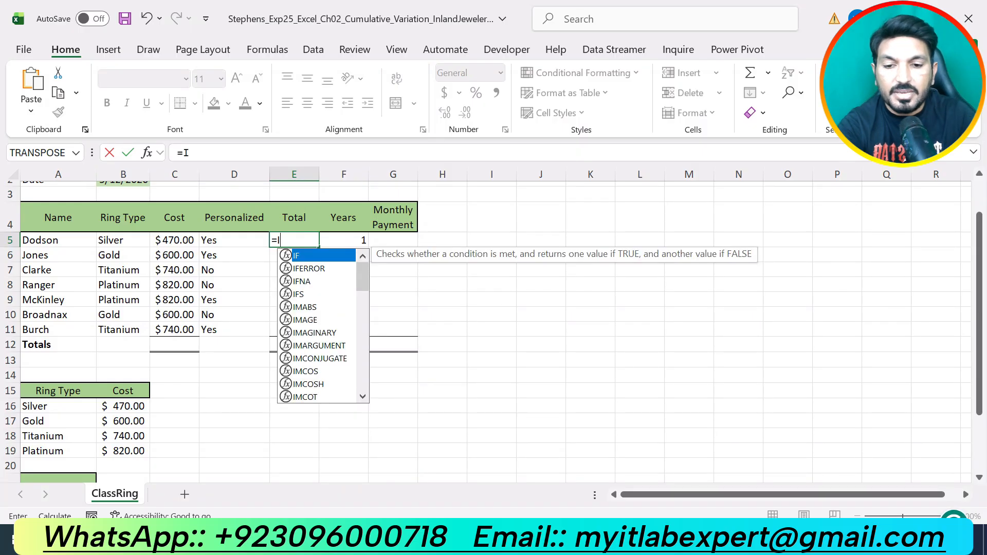
{"action": "double_click", "coordinate": [308, 255]}
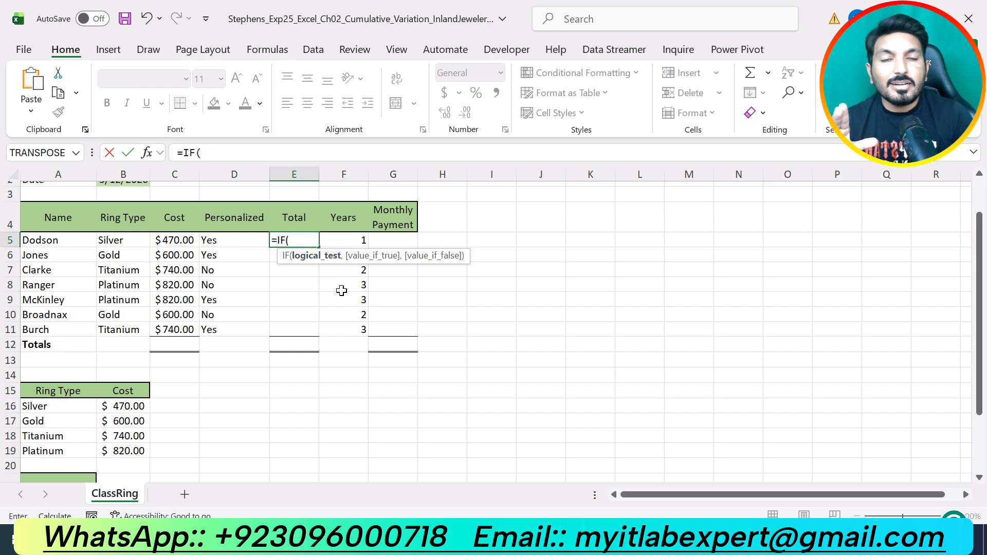
{"action": "left_click", "coordinate": [147, 153]}
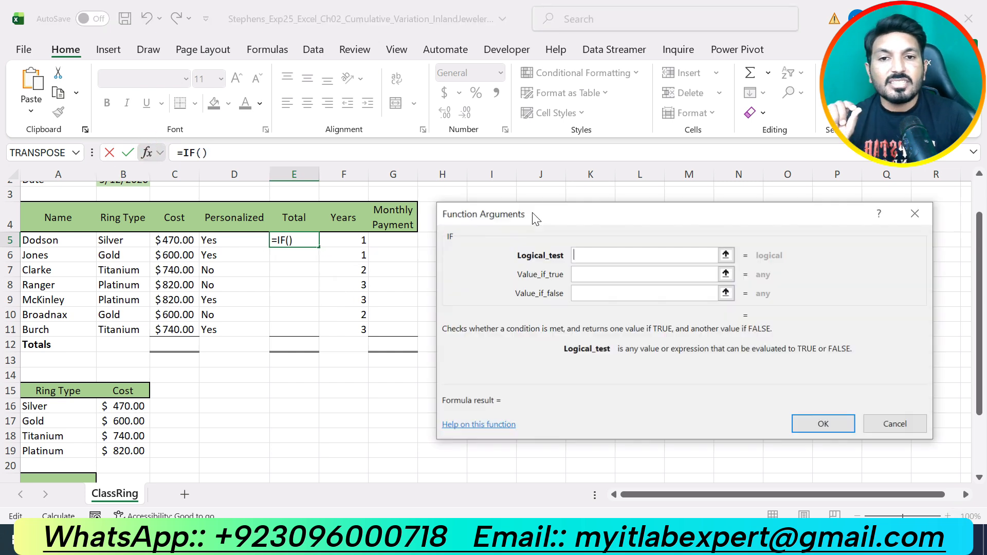
{"action": "left_click_drag", "start_coordinate": [546, 216], "coordinate": [566, 223]}
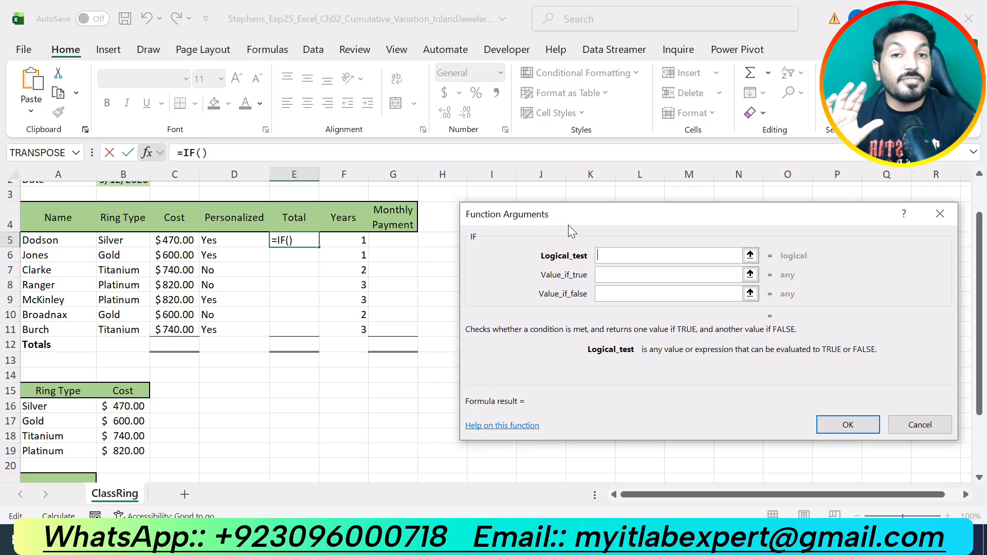
Recheck the step 7 instruction in Word and set the IF function's logical test to D5="Yes".
{"action": "left_click", "coordinate": [620, 255]}
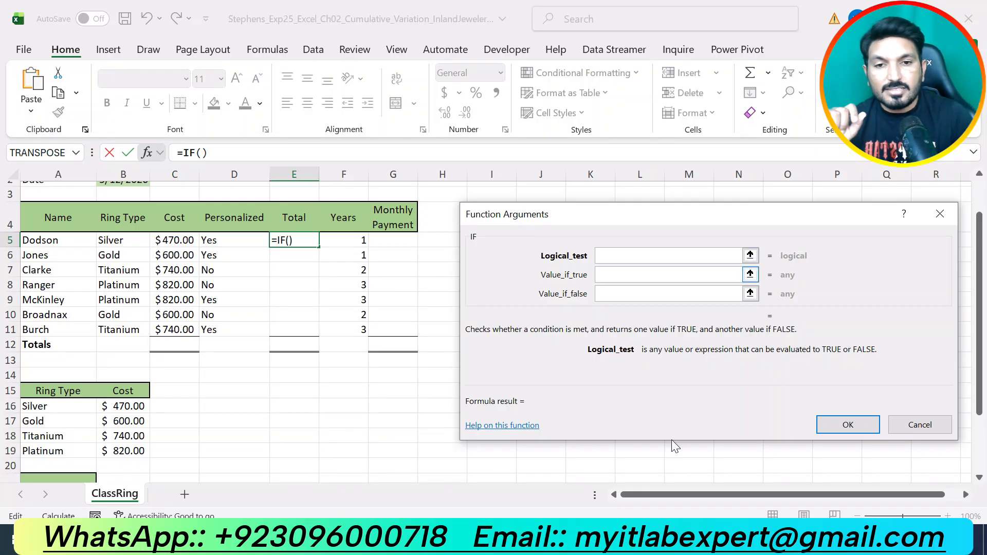
{"action": "key", "text": "alt+Tab"}
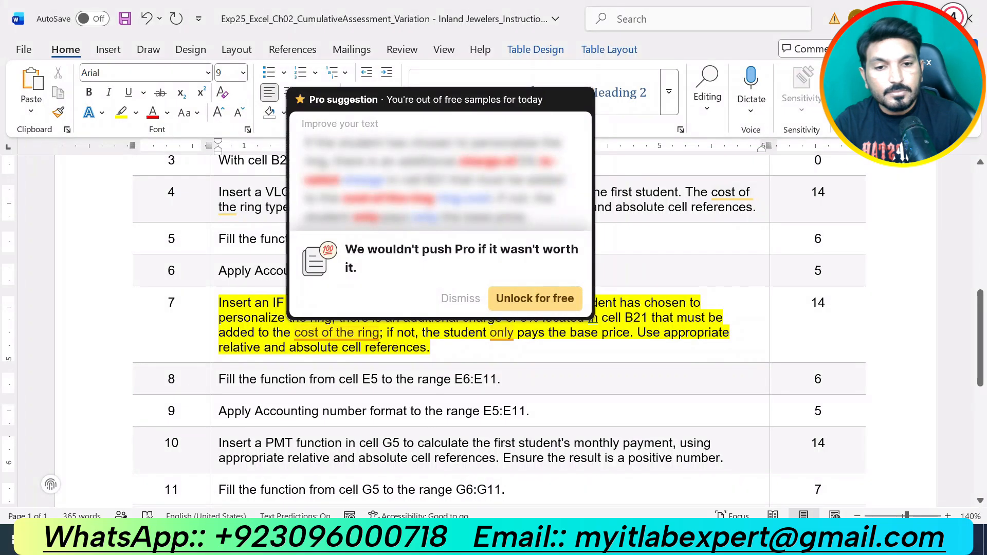
{"action": "key", "text": "alt+Tab"}
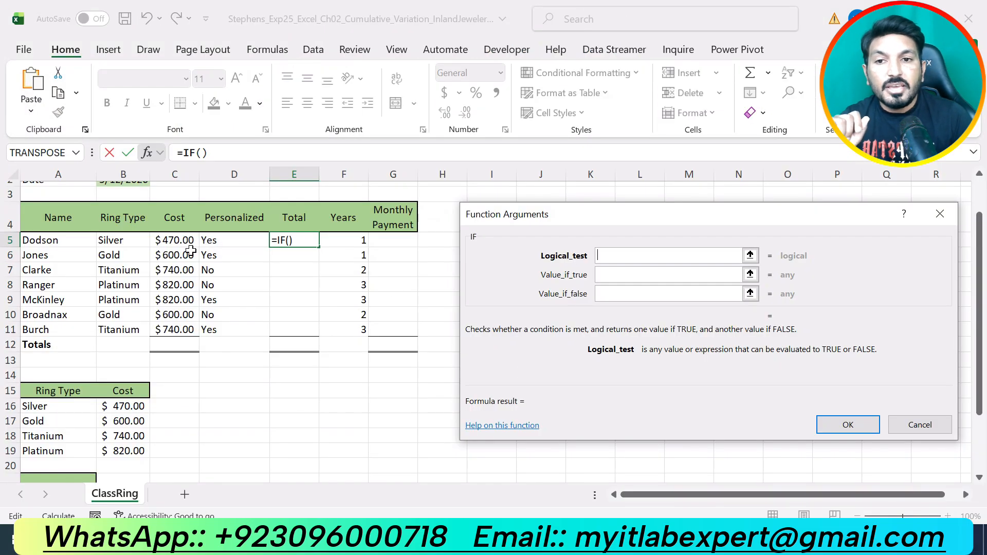
{"action": "left_click", "coordinate": [225, 238]}
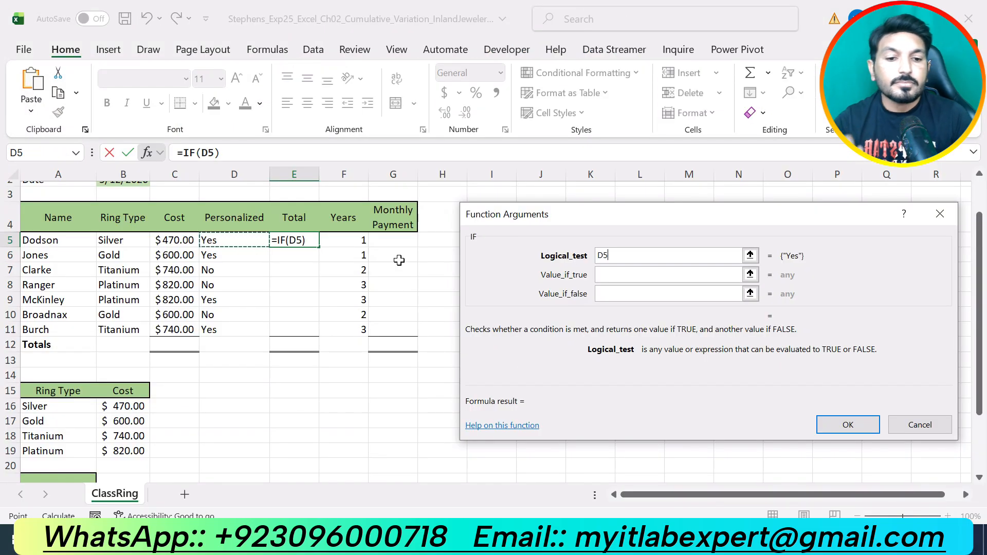
{"action": "type", "text": "="}
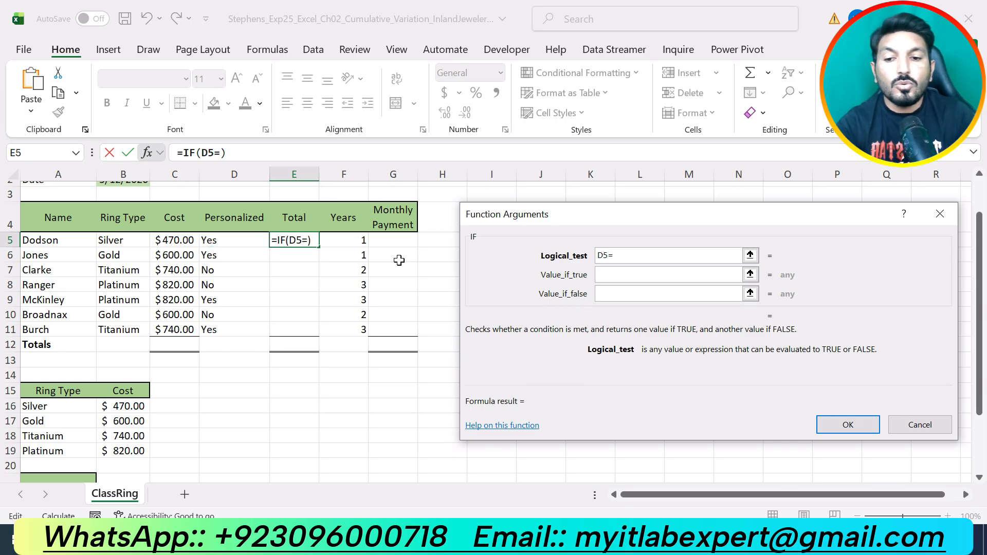
{"action": "type", "text": "\"y"}
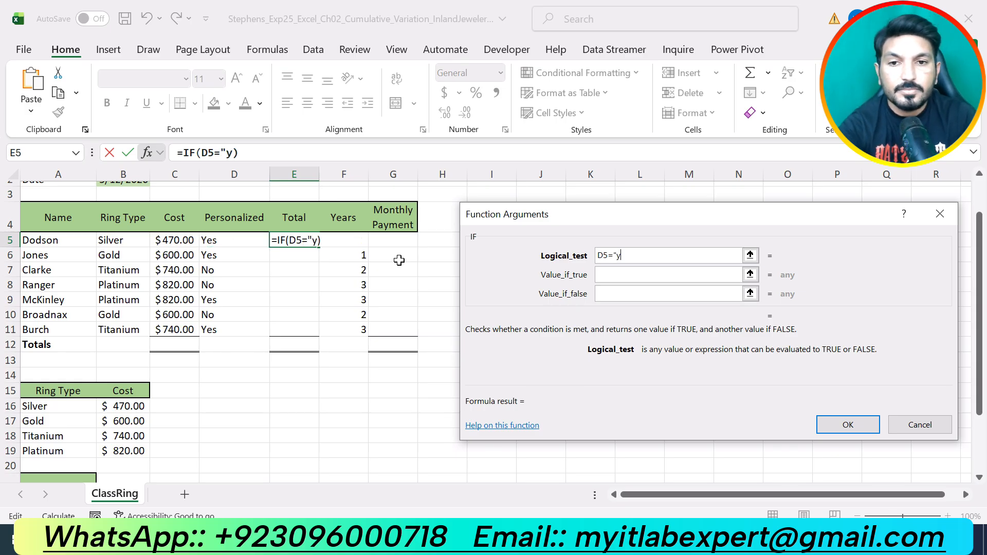
{"action": "key", "text": "BackSpace"}
{"action": "type", "text": "Y"}
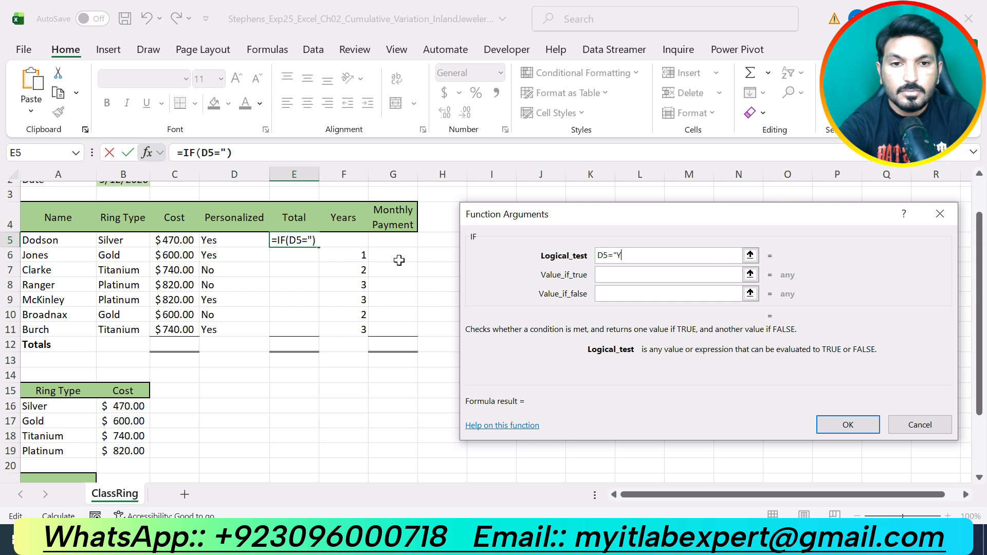
{"action": "type", "text": "es\""}
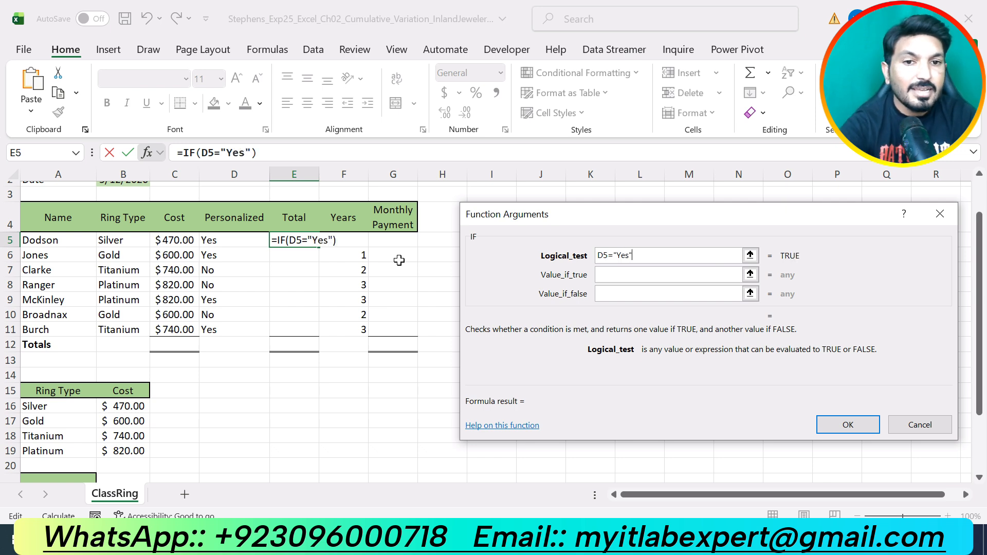
Recheck the step 7 instruction in Word and set the IF function's value if true to C5+(C5*B21).
{"action": "left_click", "coordinate": [619, 268]}
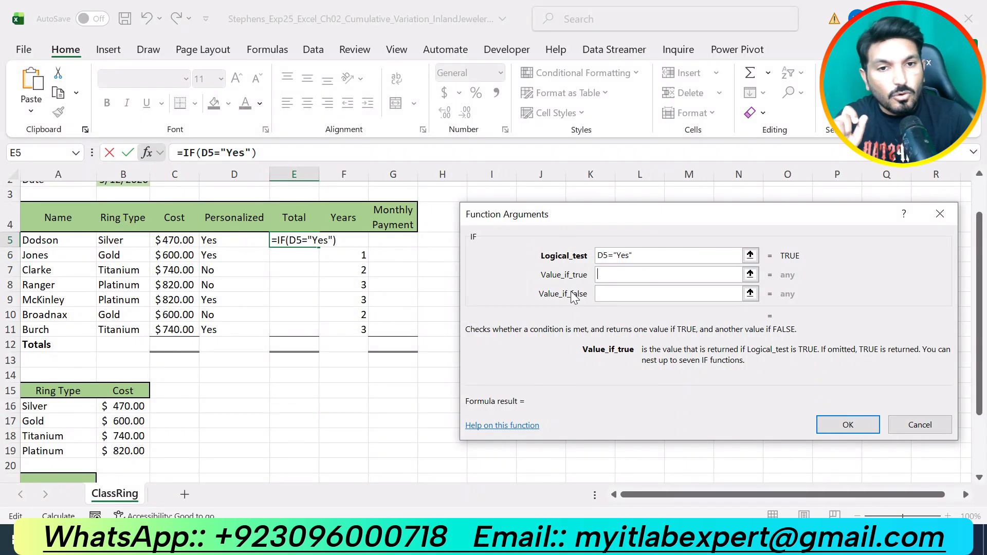
{"action": "key", "text": "alt+Tab"}
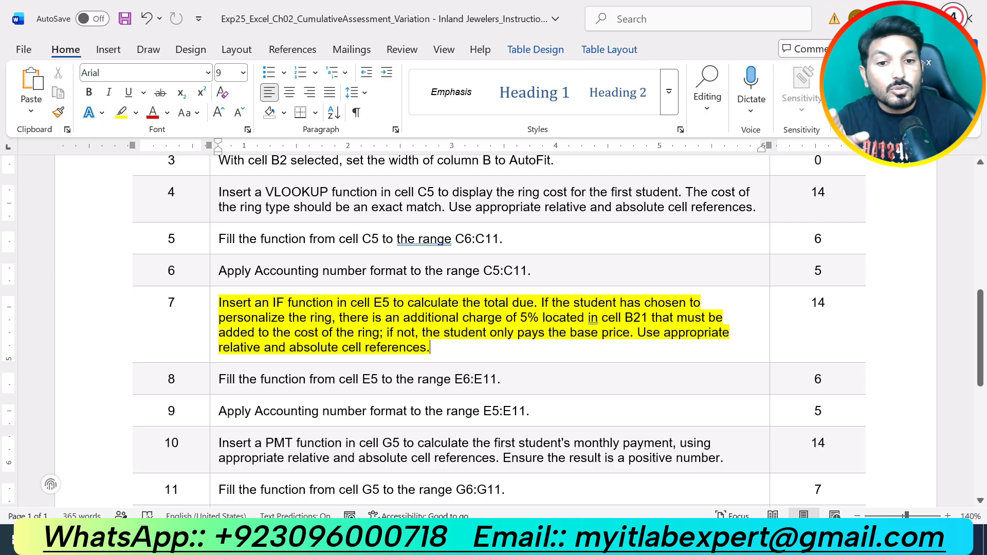
{"action": "key", "text": "alt+Tab"}
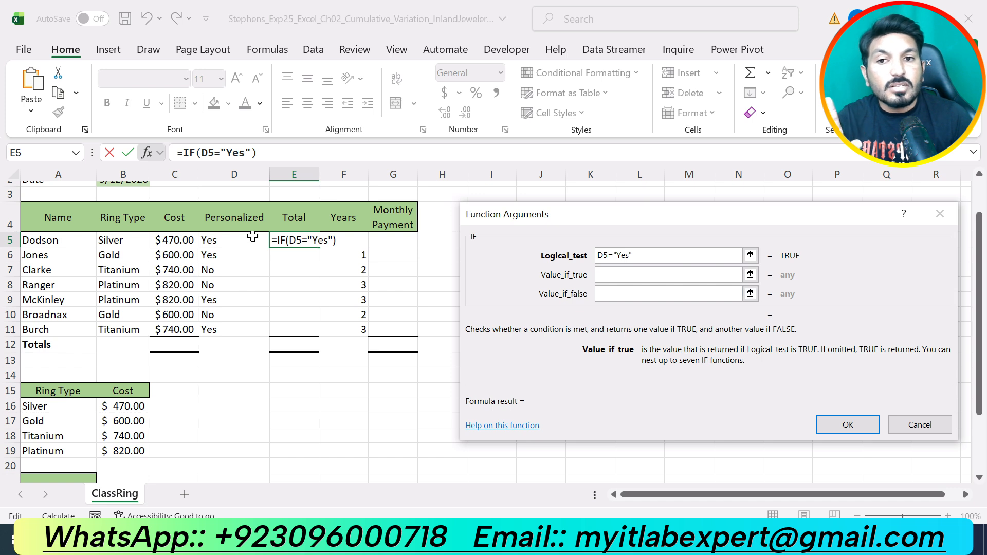
{"action": "left_click", "coordinate": [176, 243]}
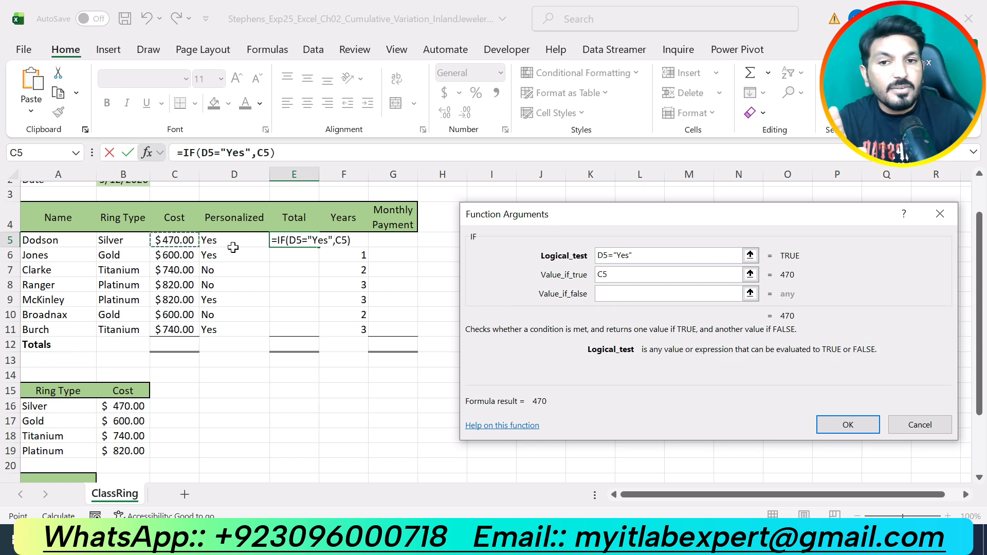
{"action": "type", "text": "+"}
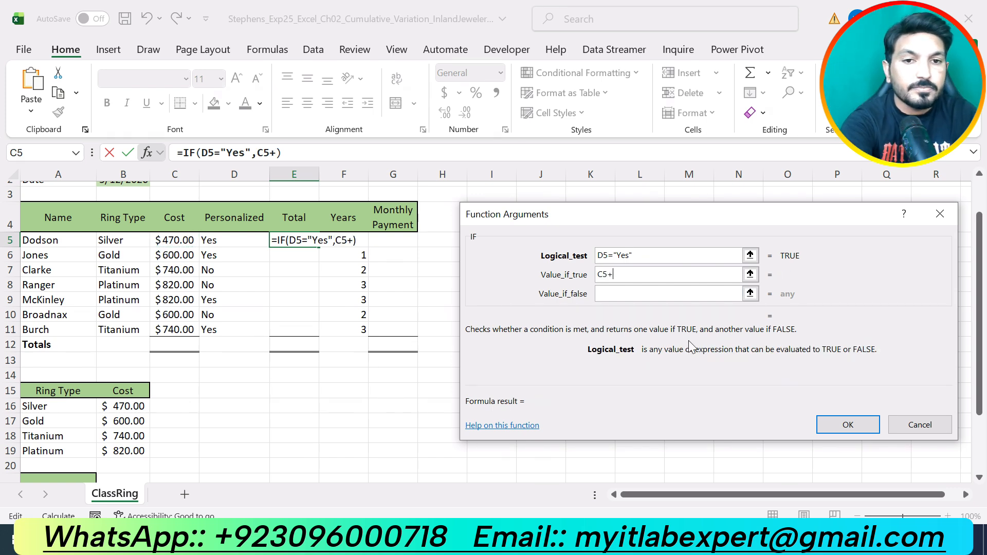
{"action": "type", "text": "*"}
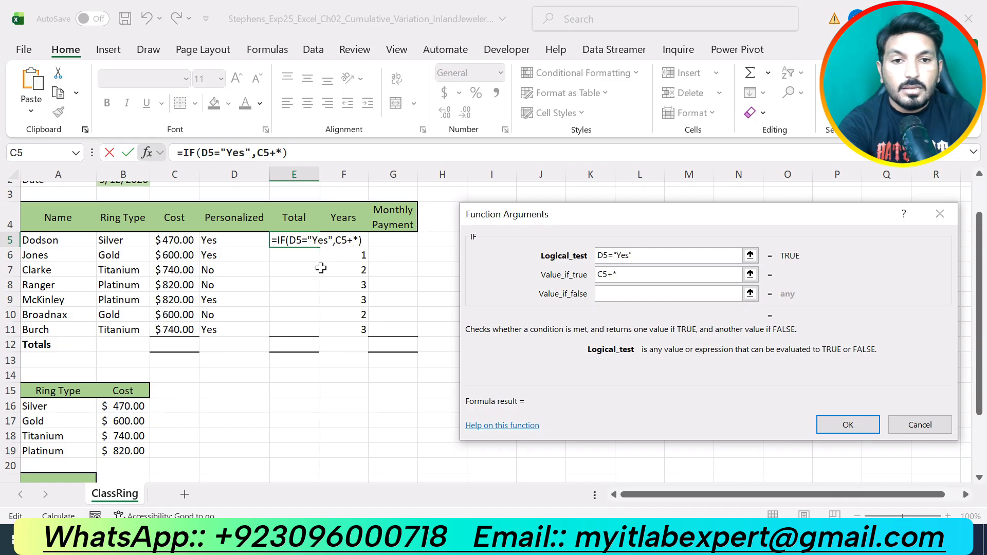
{"action": "key", "text": "BackSpace"}
{"action": "type", "text": "("}
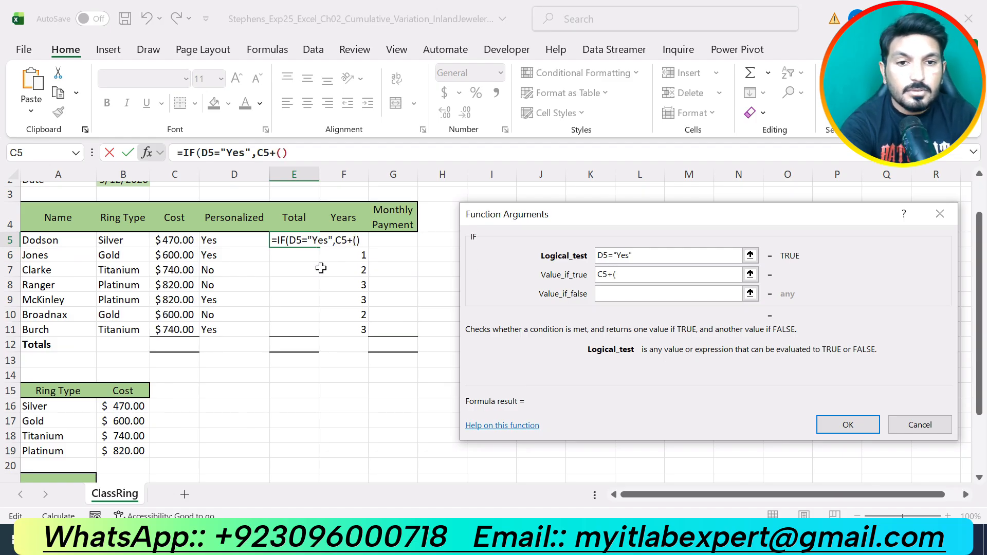
{"action": "left_click", "coordinate": [180, 242]}
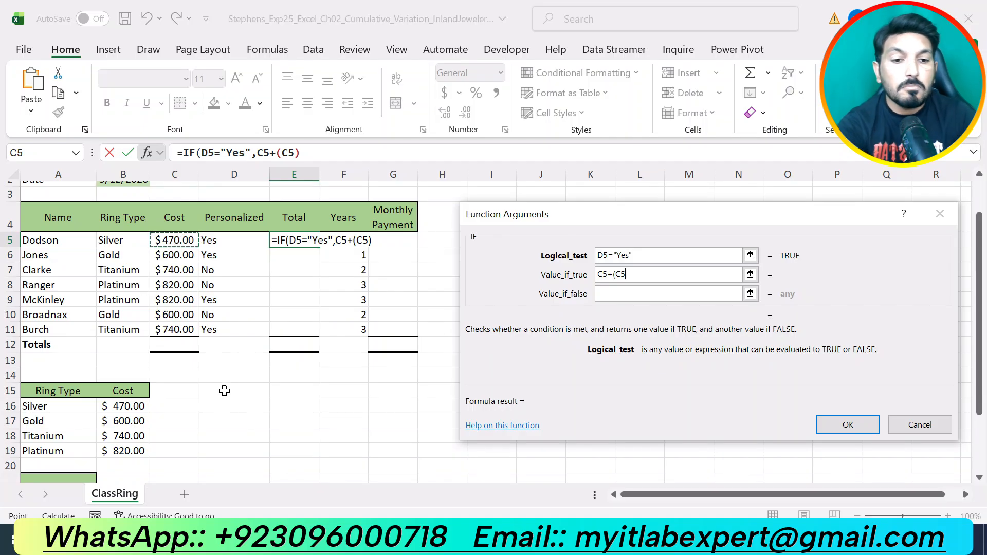
{"action": "type", "text": "*"}
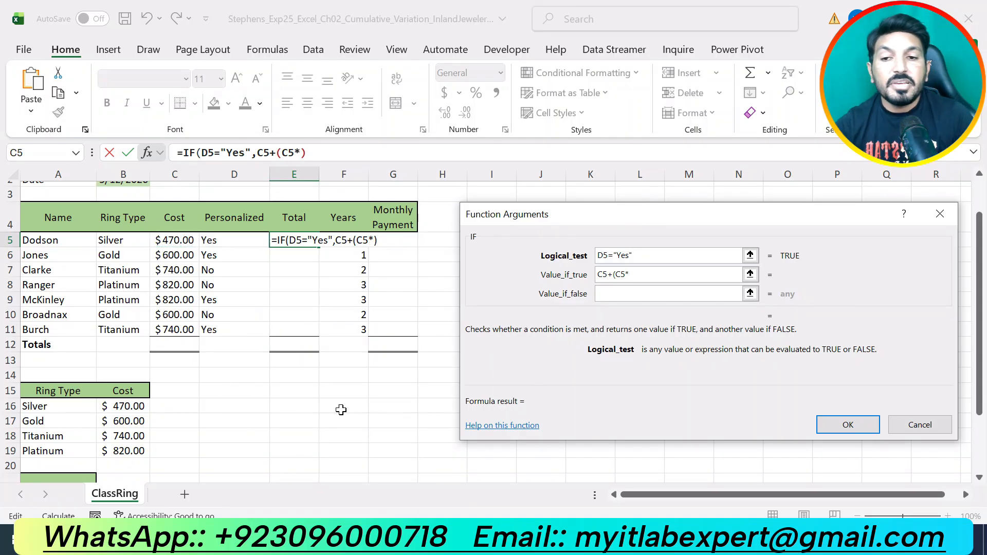
{"action": "scroll", "coordinate": [249, 401], "scroll_direction": "down", "scroll_amount": 2}
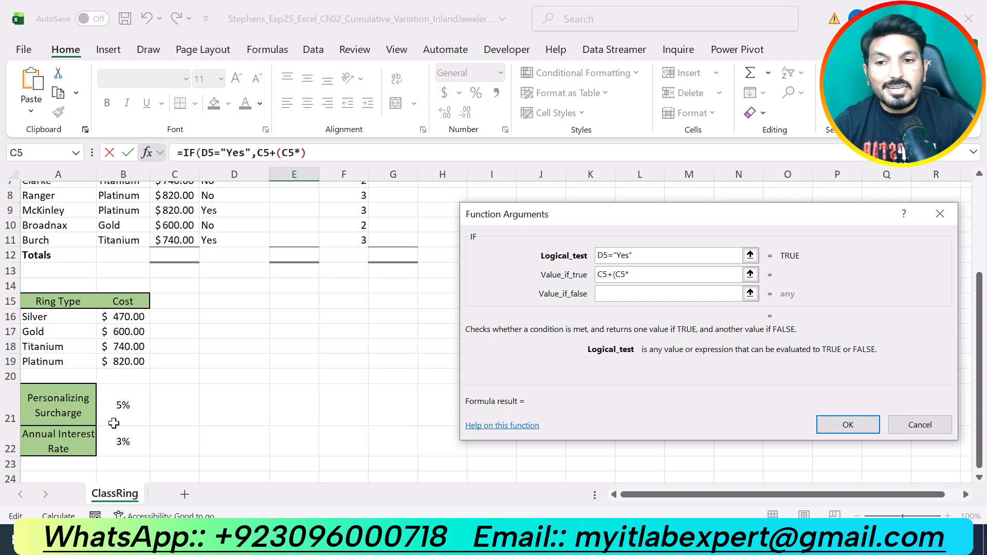
{"action": "left_click", "coordinate": [122, 408]}
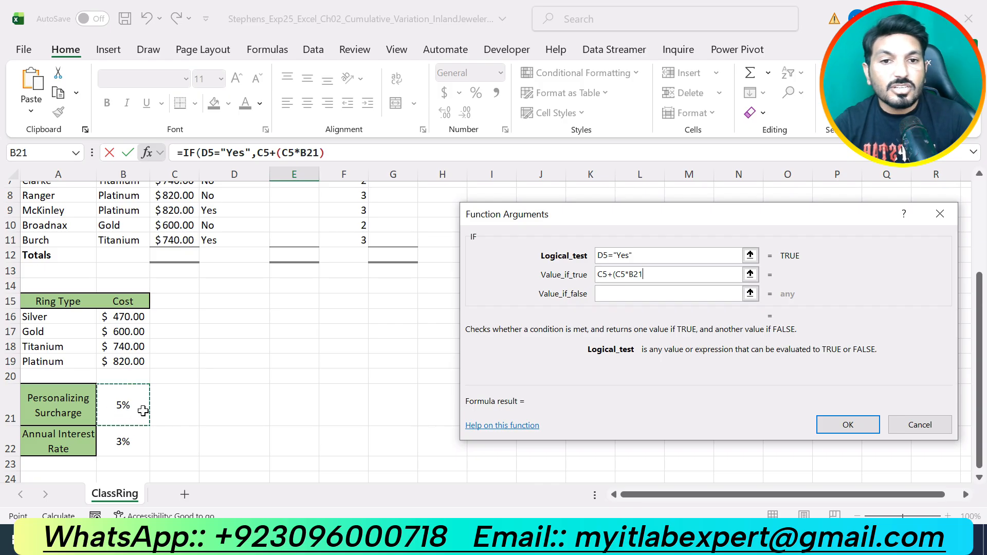
{"action": "type", "text": ")"}
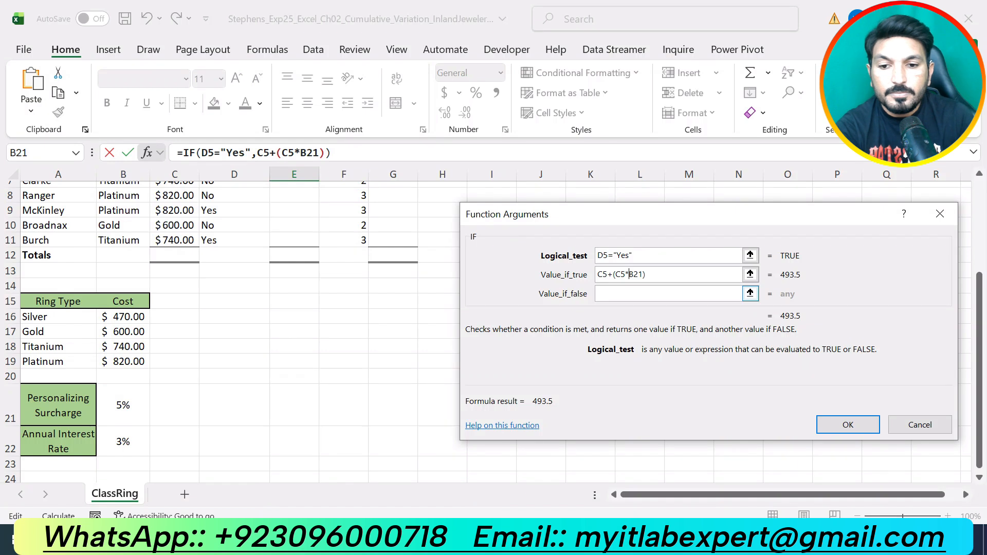
Make the surcharge reference absolute as $B$21 and insert the IF function in E5.
{"action": "type", "text": "$B"}
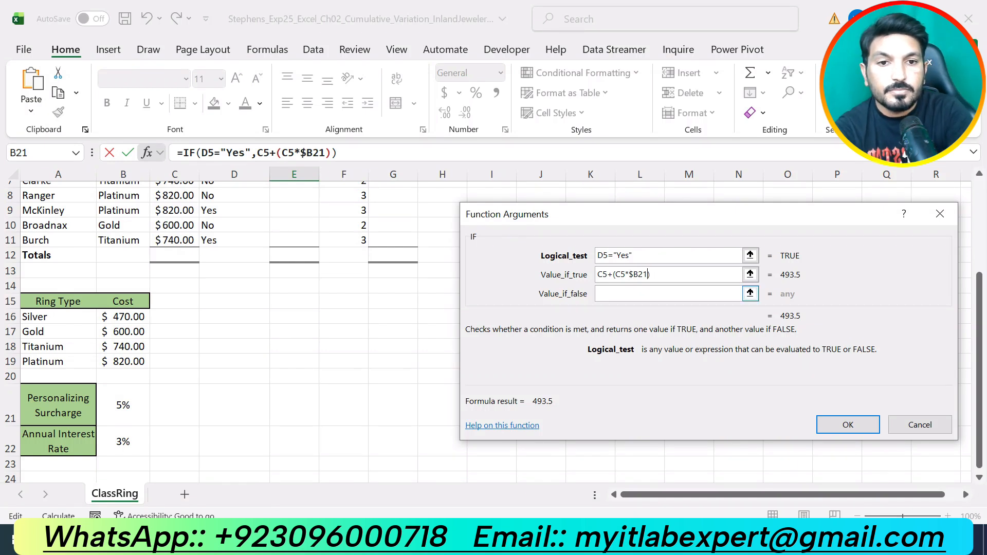
{"action": "type", "text": "$"}
{"action": "scroll", "coordinate": [232, 329], "scroll_direction": "up", "scroll_amount": 2}
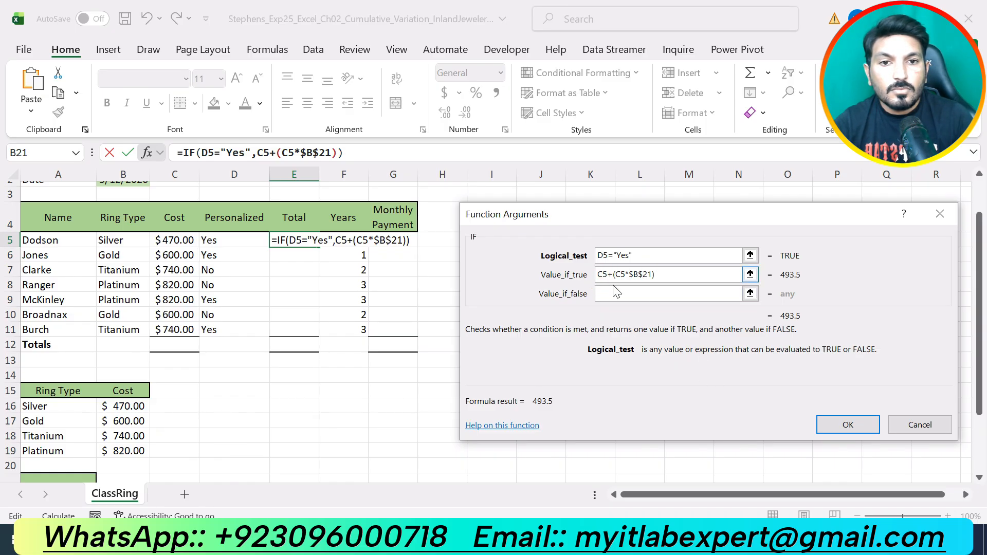
{"action": "left_click", "coordinate": [847, 425]}
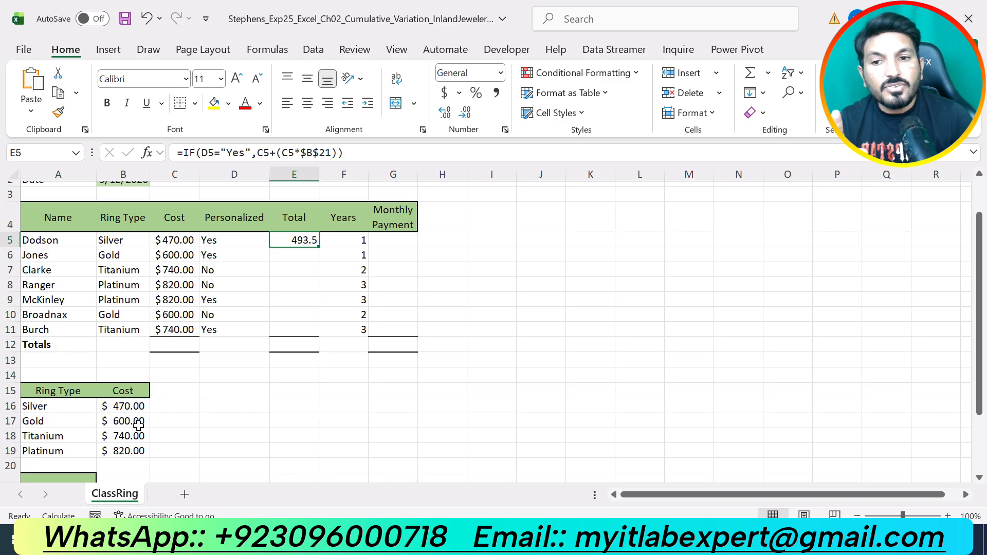
{"action": "scroll", "coordinate": [180, 429], "scroll_direction": "down", "scroll_amount": 2}
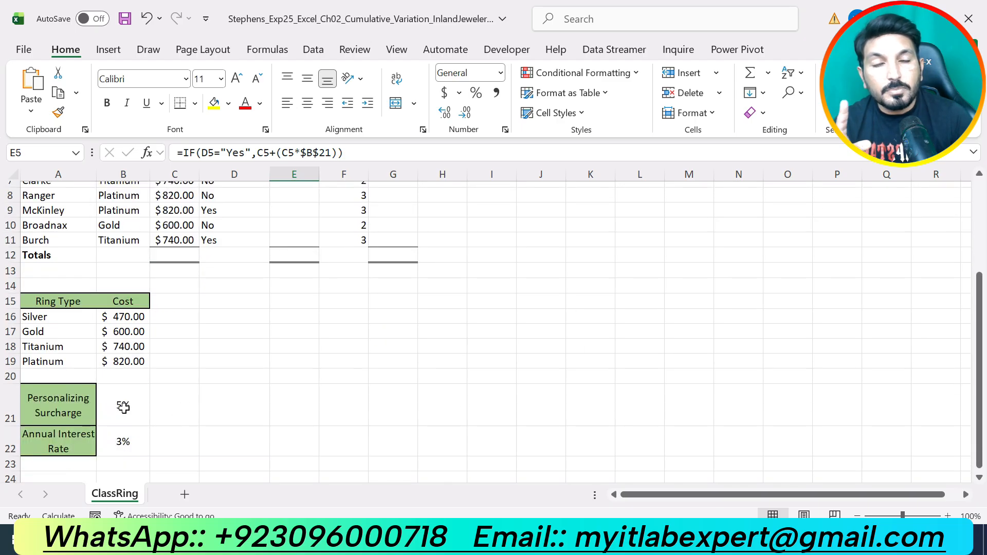
{"action": "scroll", "coordinate": [123, 407], "scroll_direction": "up", "scroll_amount": 2}
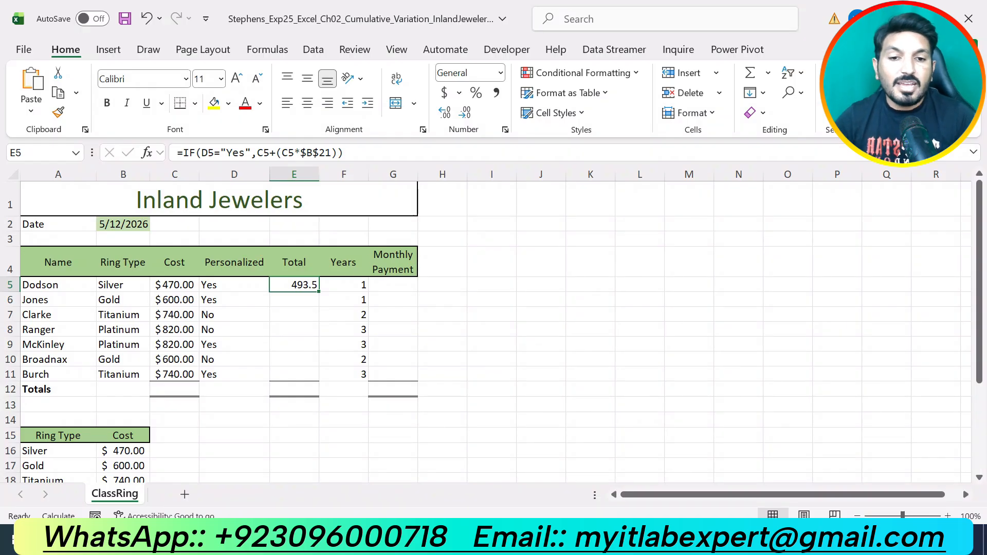
In the Word instructions, undo the step 7 highlight, highlight step 8 in yellow, and return to the Excel workbook.
{"action": "key", "text": "alt+Tab"}
{"action": "type", "text": "]"}
{"action": "key", "text": "ctrl+z"}
{"action": "key", "text": "ctrl+z"}
{"action": "scroll", "coordinate": [493, 328], "scroll_direction": "down", "scroll_amount": 3}
{"action": "scroll", "coordinate": [493, 329], "scroll_direction": "up", "scroll_amount": 2}
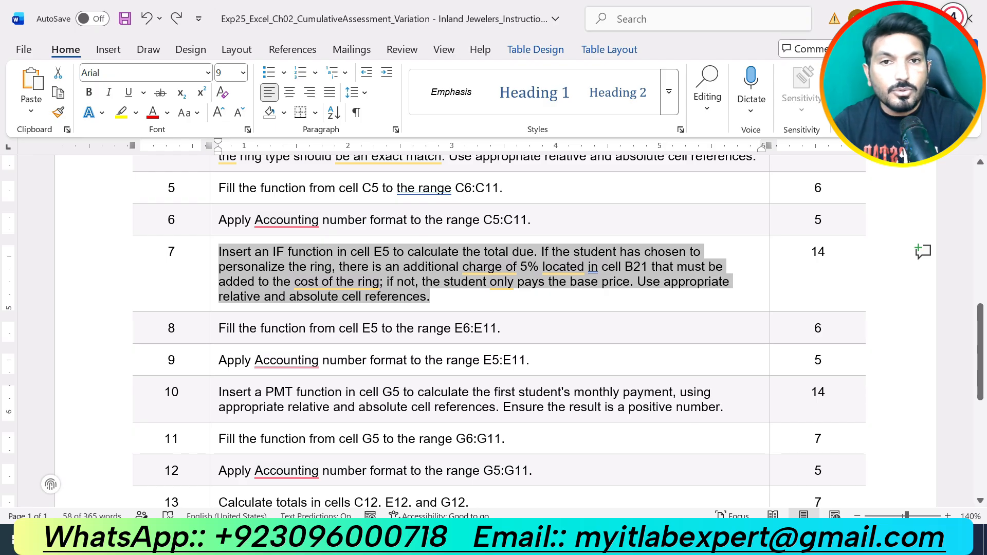
{"action": "left_click_drag", "start_coordinate": [511, 327], "coordinate": [221, 328]}
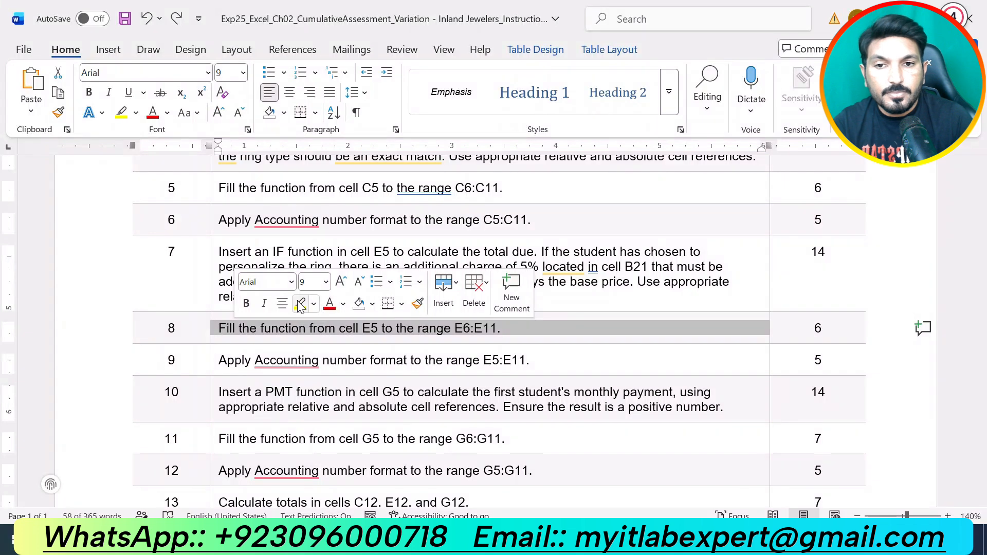
{"action": "left_click", "coordinate": [300, 303]}
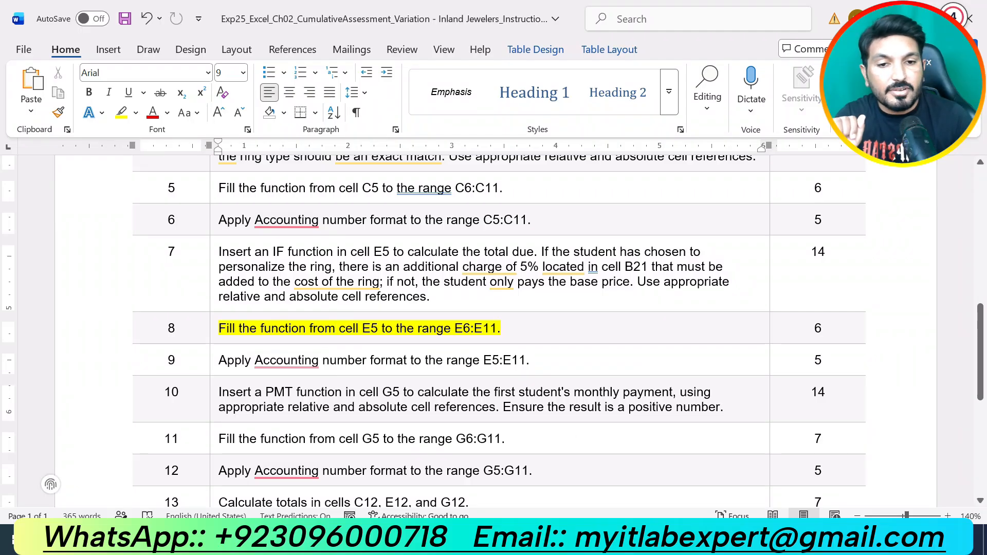
{"action": "key", "text": "alt+Tab"}
Try filling the E5 formula down to E11, undo the fill, and change the formula's C5 references to $C5.
{"action": "left_click_drag", "start_coordinate": [321, 292], "coordinate": [316, 381]}
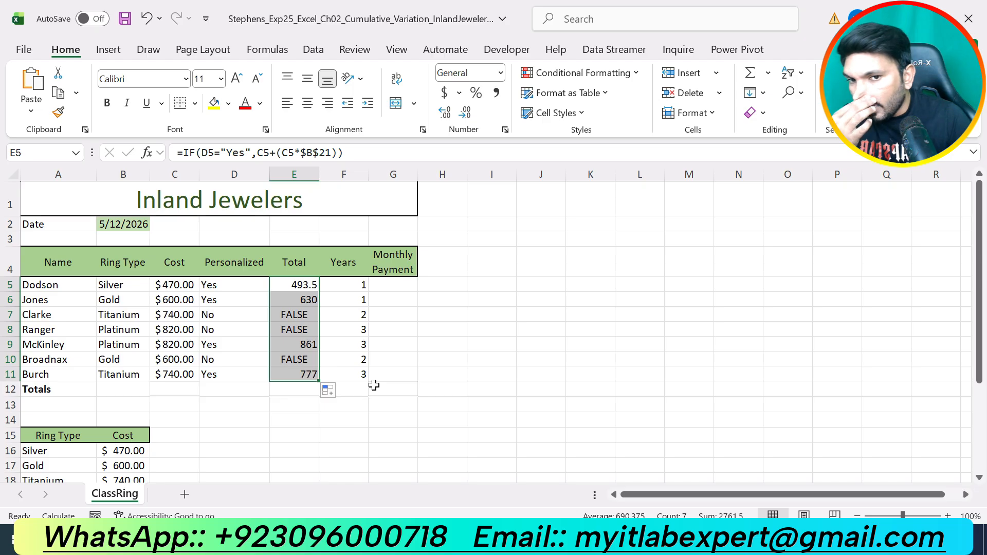
{"action": "key", "text": "ctrl+z"}
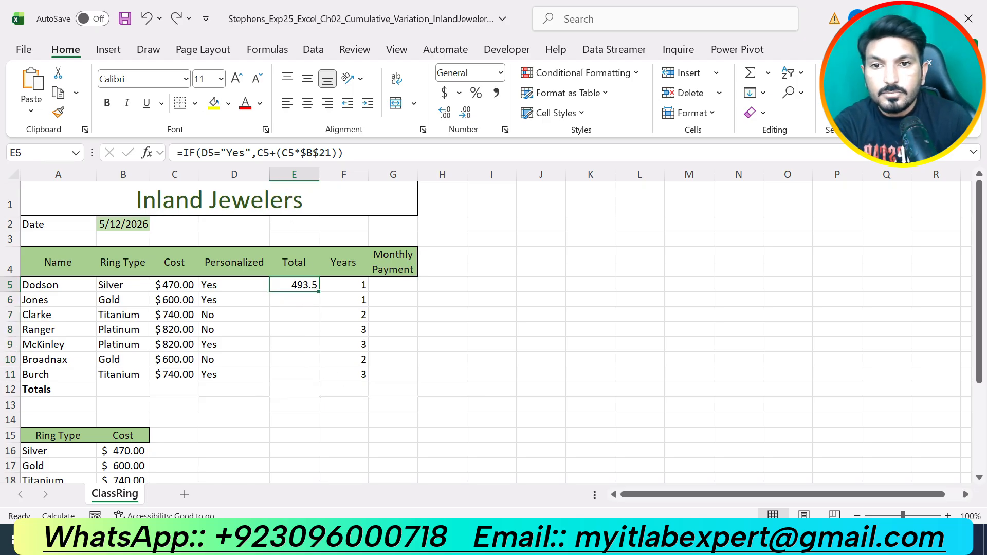
{"action": "left_click", "coordinate": [259, 153]}
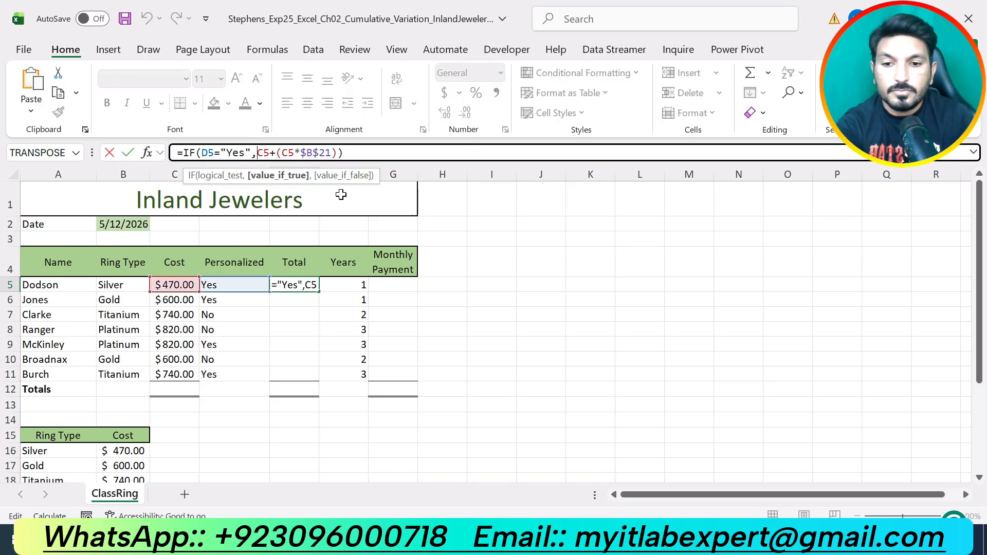
{"action": "type", "text": "$"}
{"action": "left_click", "coordinate": [289, 153]}
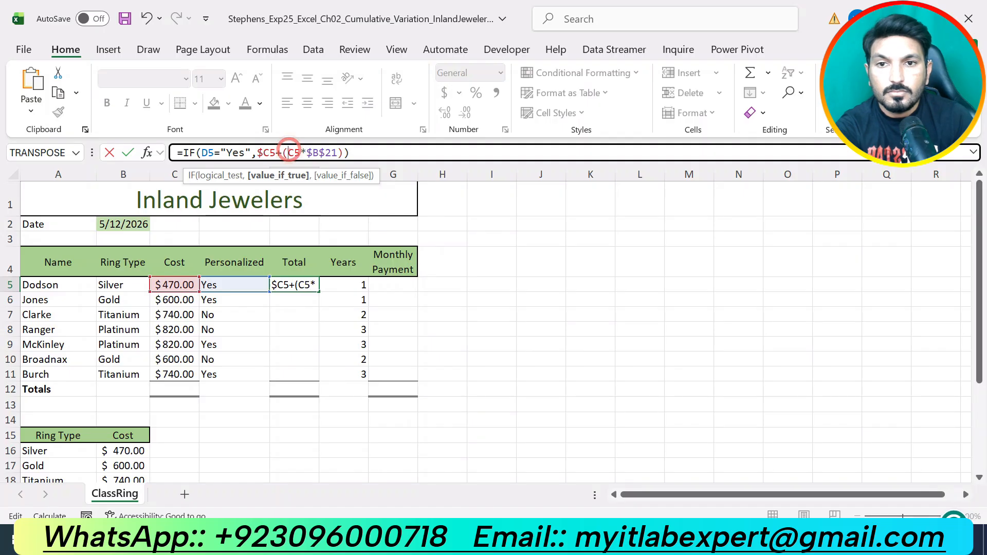
{"action": "type", "text": "$"}
{"action": "key", "text": "Return"}
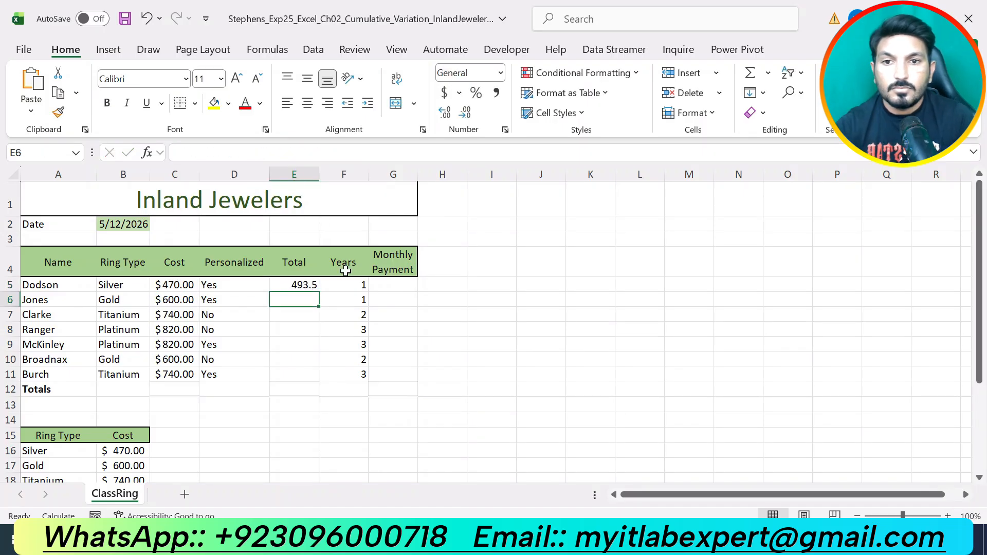
Try filling the E5 formula down the Total column, and undo both the fill and the $C5 reference changes.
{"action": "left_click", "coordinate": [306, 282]}
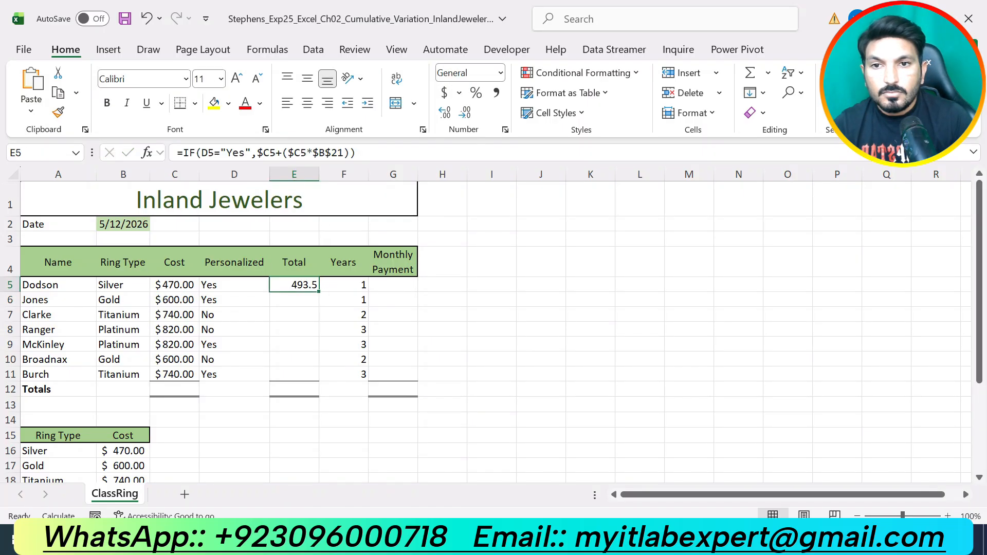
{"action": "left_click", "coordinate": [194, 152]}
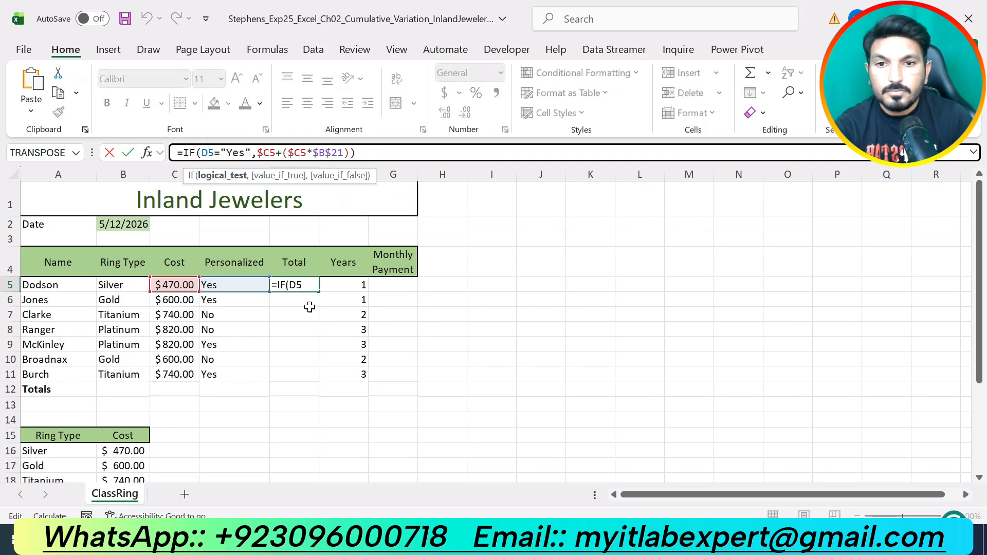
{"action": "left_click", "coordinate": [336, 293]}
{"action": "key", "text": "Escape"}
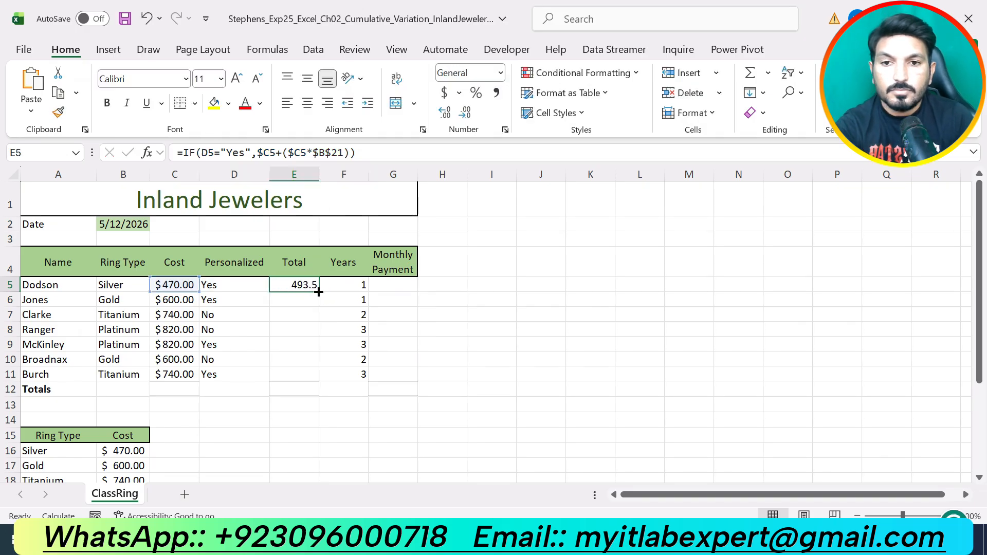
{"action": "double_click", "coordinate": [318, 291]}
{"action": "key", "text": "ctrl+z"}
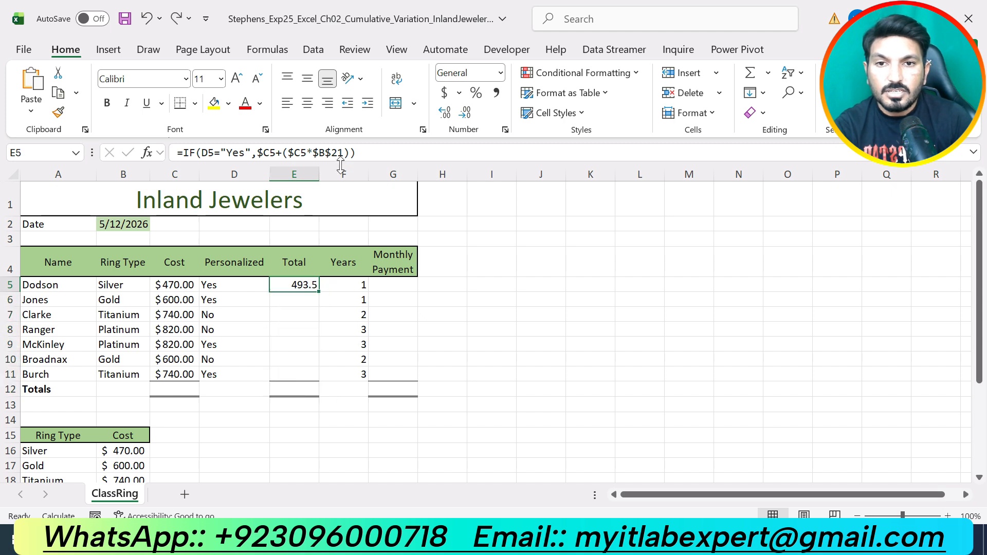
{"action": "left_click", "coordinate": [361, 154]}
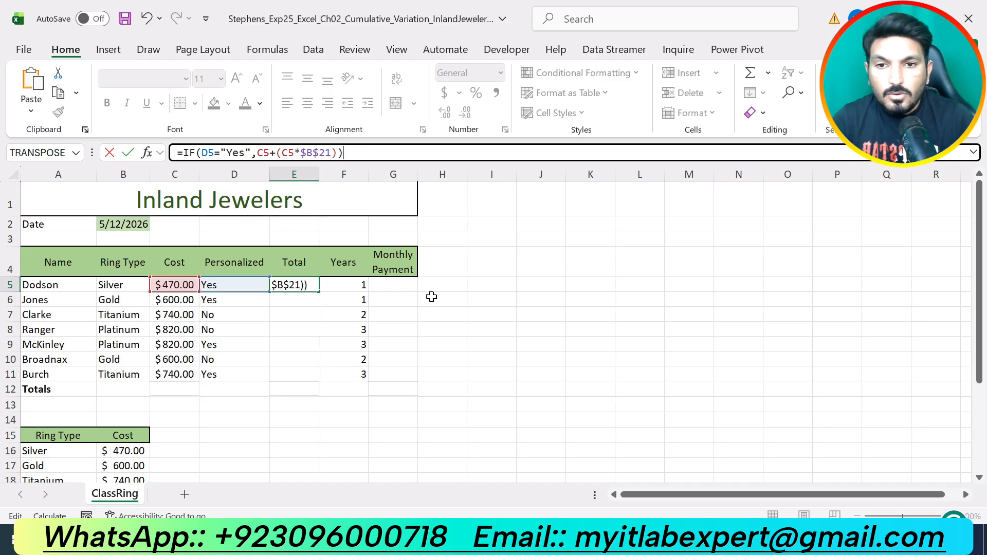
{"action": "left_click", "coordinate": [512, 313]}
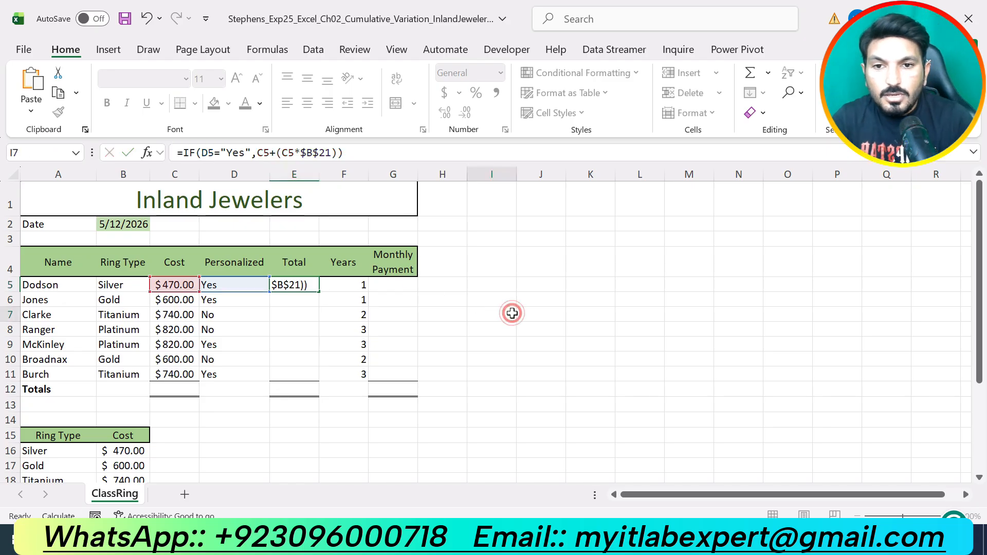
Set the value if false of the IF function in E5 to C5 and fill the function to E6:E11.
{"action": "left_click", "coordinate": [302, 284]}
{"action": "left_click", "coordinate": [140, 153]}
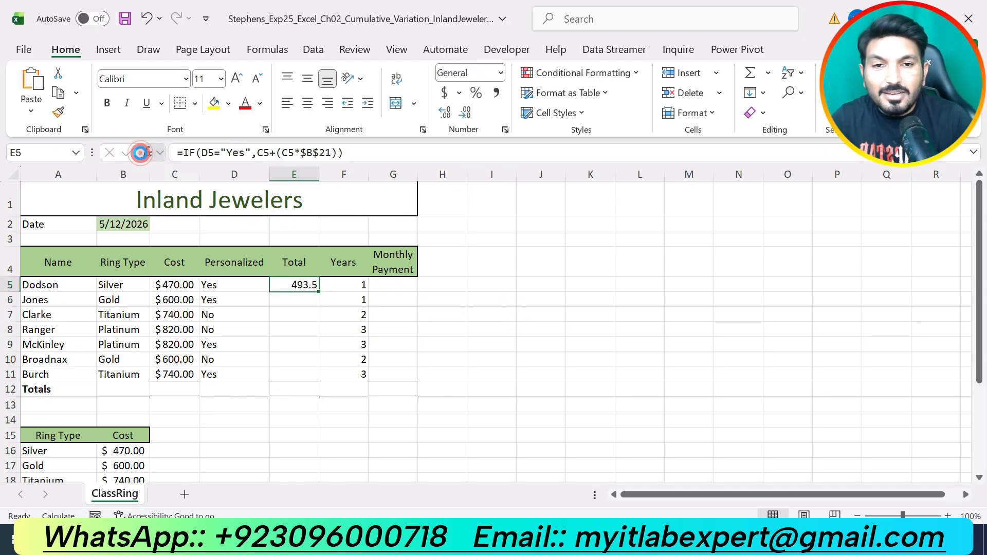
{"action": "left_click", "coordinate": [629, 292]}
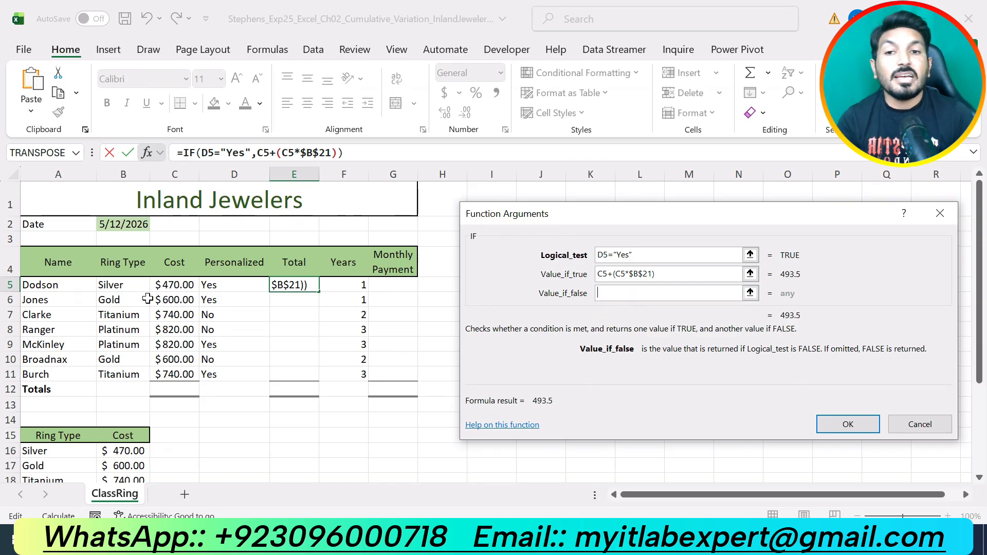
{"action": "left_click", "coordinate": [185, 283]}
{"action": "left_click", "coordinate": [839, 427]}
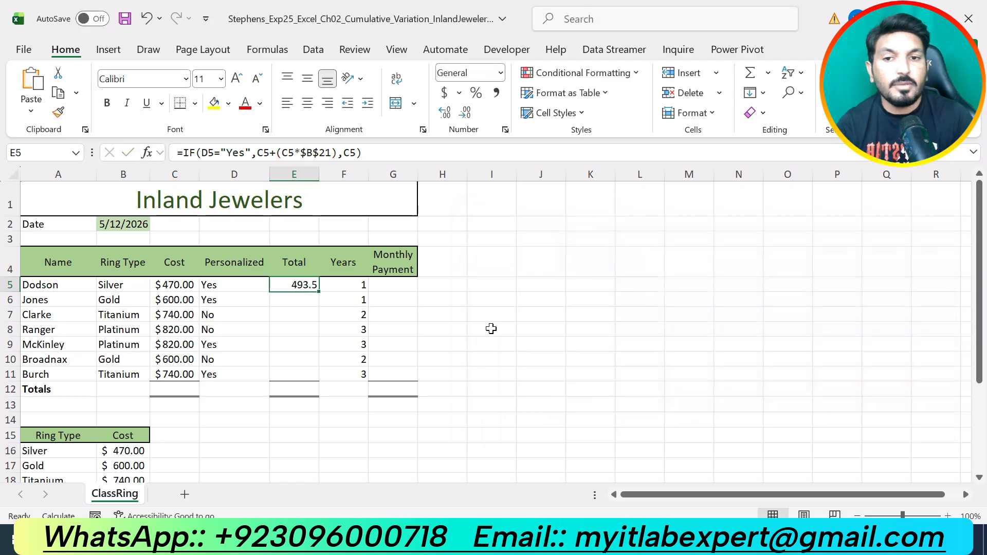
{"action": "left_click_drag", "start_coordinate": [322, 305], "coordinate": [328, 377]}
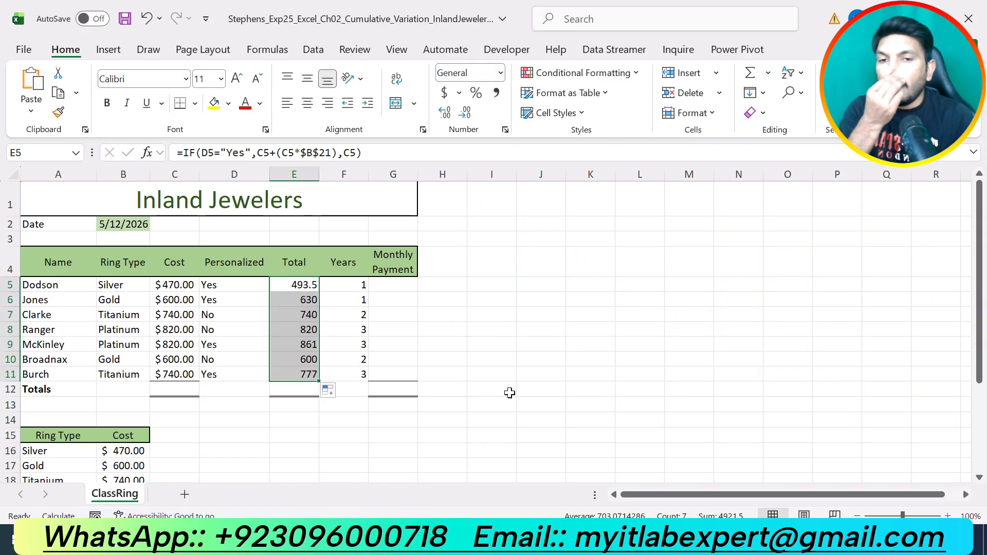
In the Word instructions, undo the step 8 highlight, highlight step 9 in yellow, and return to the Excel workbook.
{"action": "key", "text": "alt+Tab"}
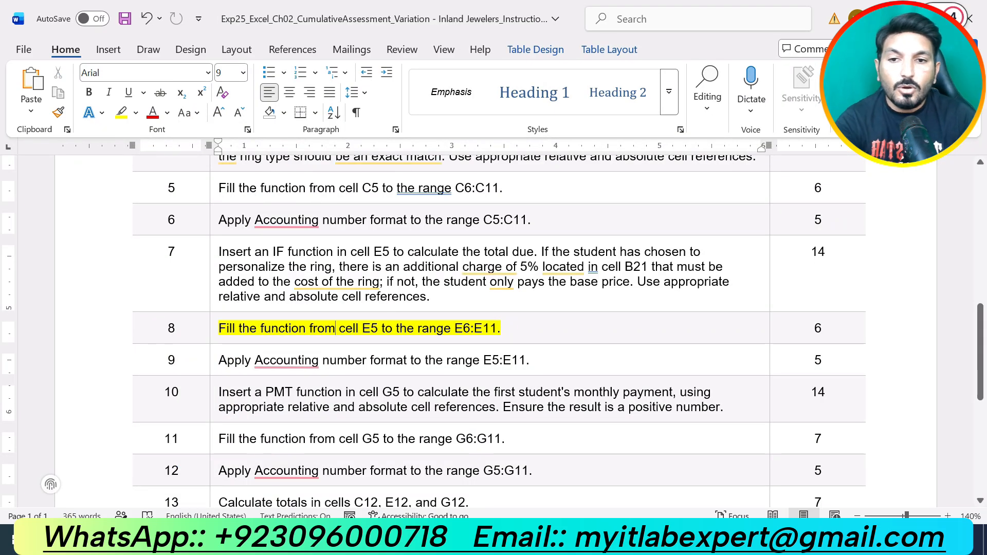
{"action": "key", "text": "ctrl+z"}
{"action": "left_click_drag", "start_coordinate": [538, 367], "coordinate": [279, 362]}
{"action": "left_click", "coordinate": [307, 334]}
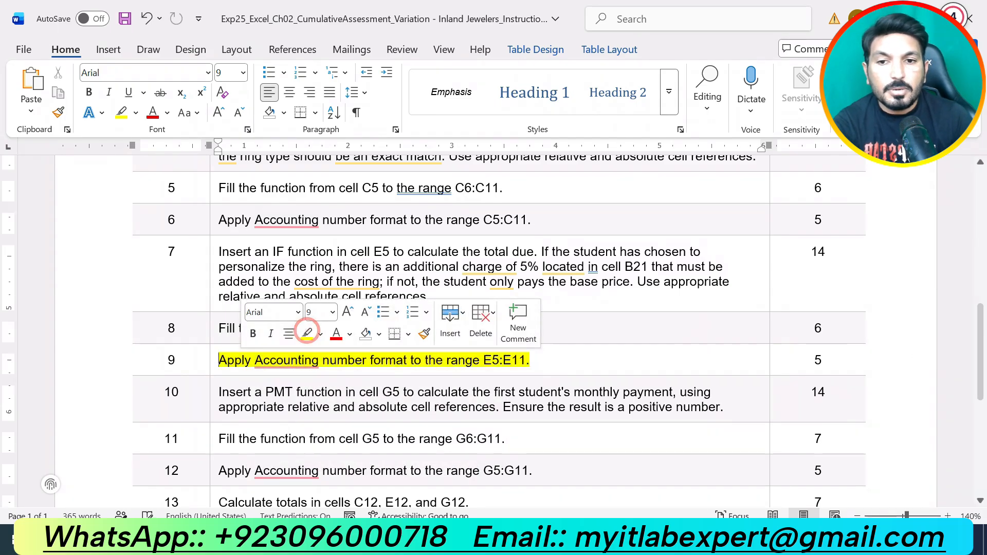
{"action": "left_click", "coordinate": [441, 392]}
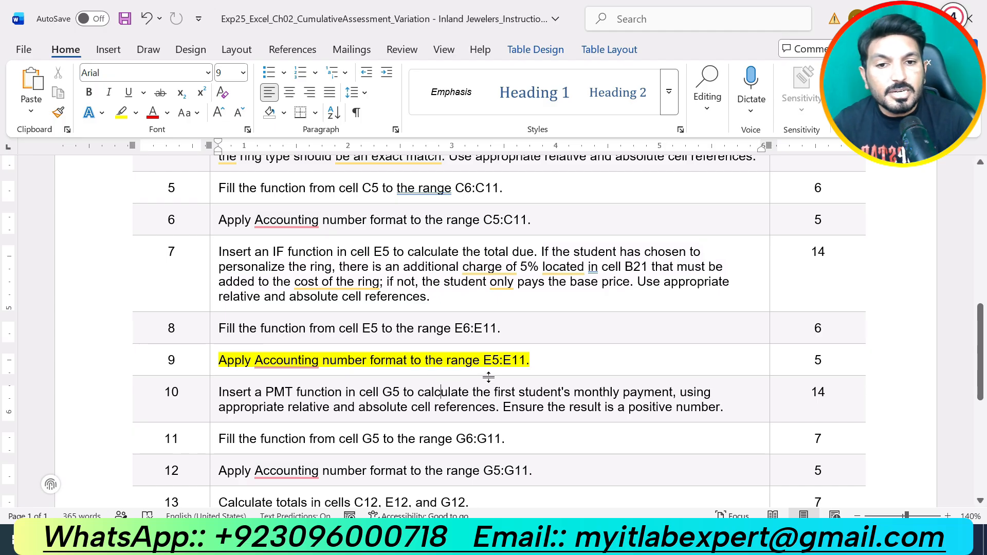
{"action": "left_click", "coordinate": [568, 539]}
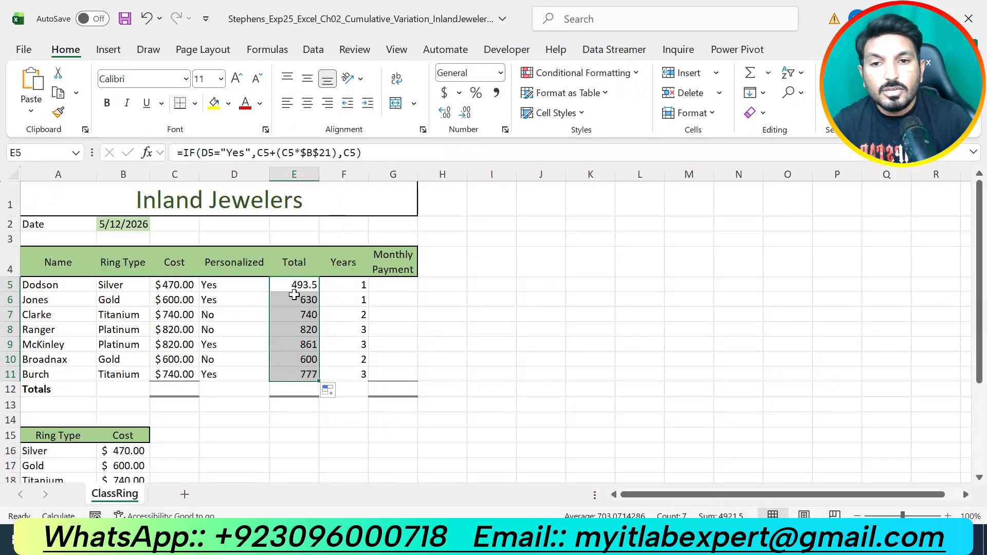
Apply the Accounting number format with two decimal places and the $ symbol to the Total values in E5:E11.
{"action": "left_click", "coordinate": [295, 296]}
{"action": "left_click_drag", "start_coordinate": [310, 285], "coordinate": [313, 375]}
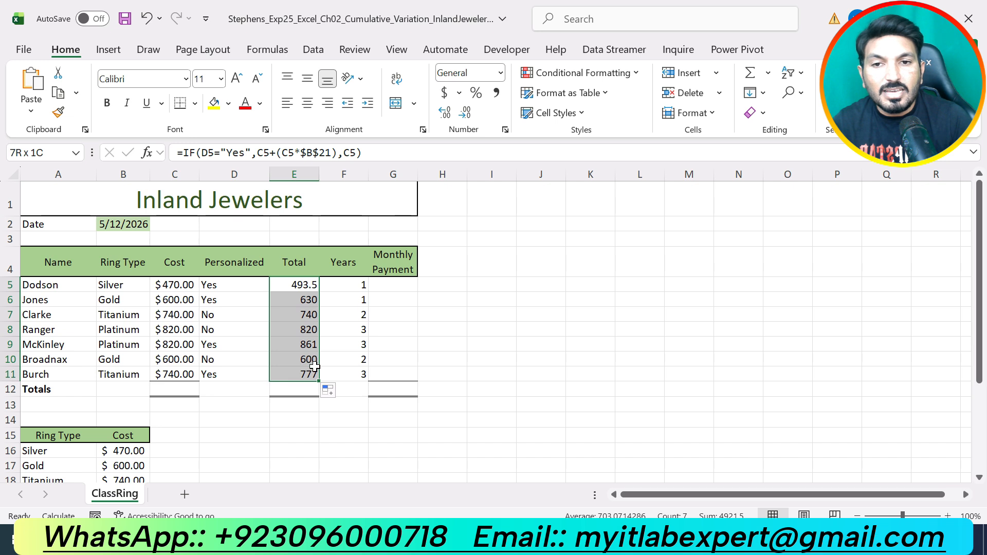
{"action": "left_click", "coordinate": [506, 130]}
{"action": "left_click", "coordinate": [545, 230]}
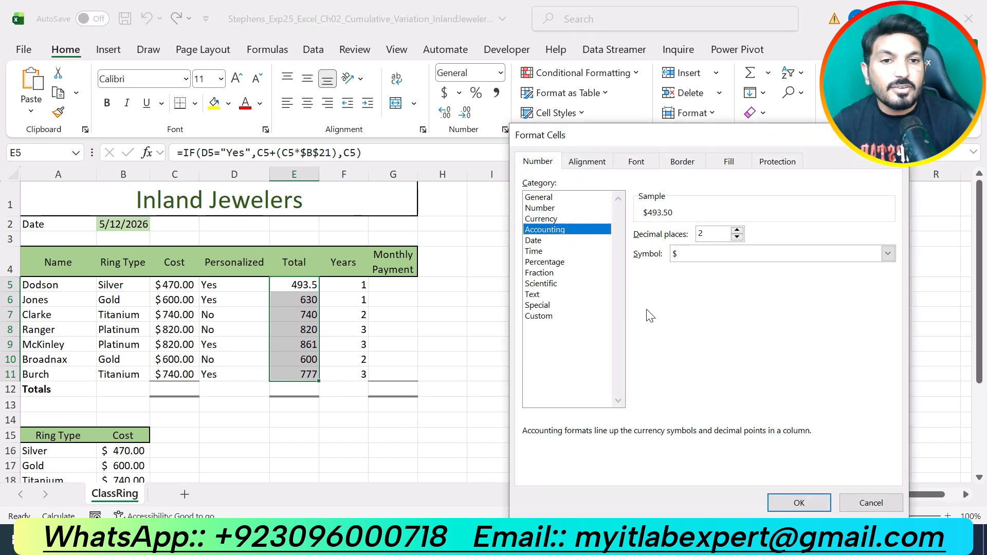
{"action": "left_click", "coordinate": [789, 505]}
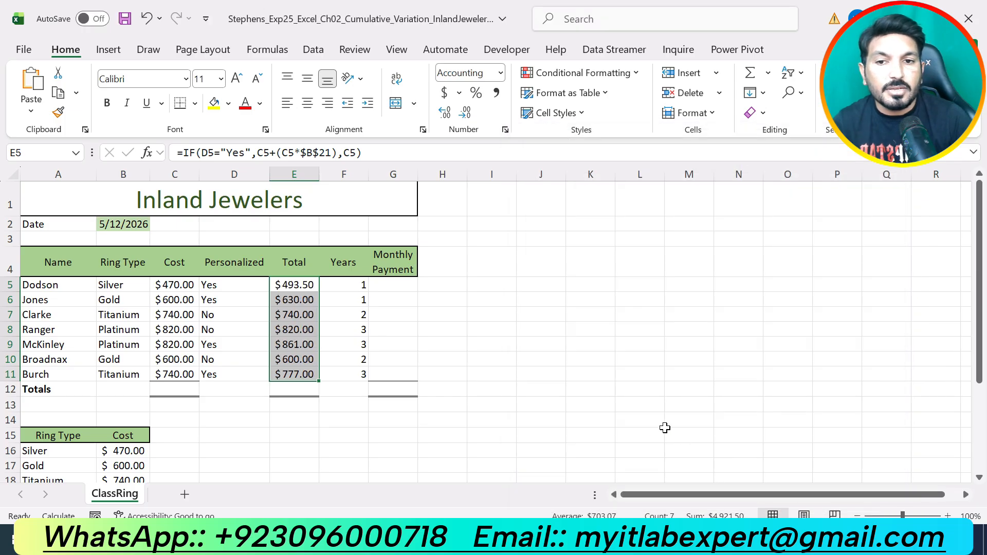
{"action": "left_click", "coordinate": [660, 425]}
Review the Word instructions following step 9 against the ClassRing worksheet, and return to the Excel workbook.
{"action": "key", "text": "alt+Tab"}
{"action": "left_click", "coordinate": [547, 359]}
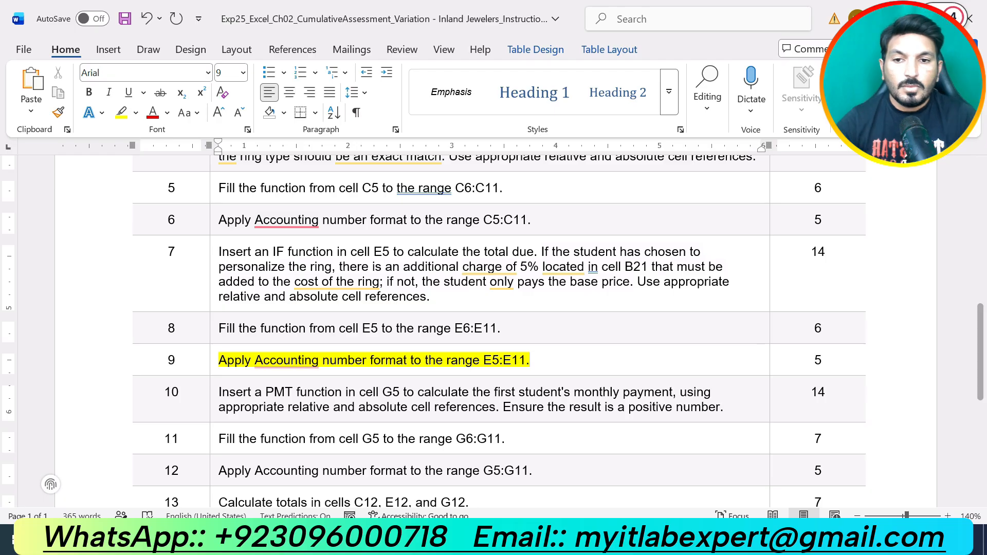
{"action": "key", "text": "alt+Tab"}
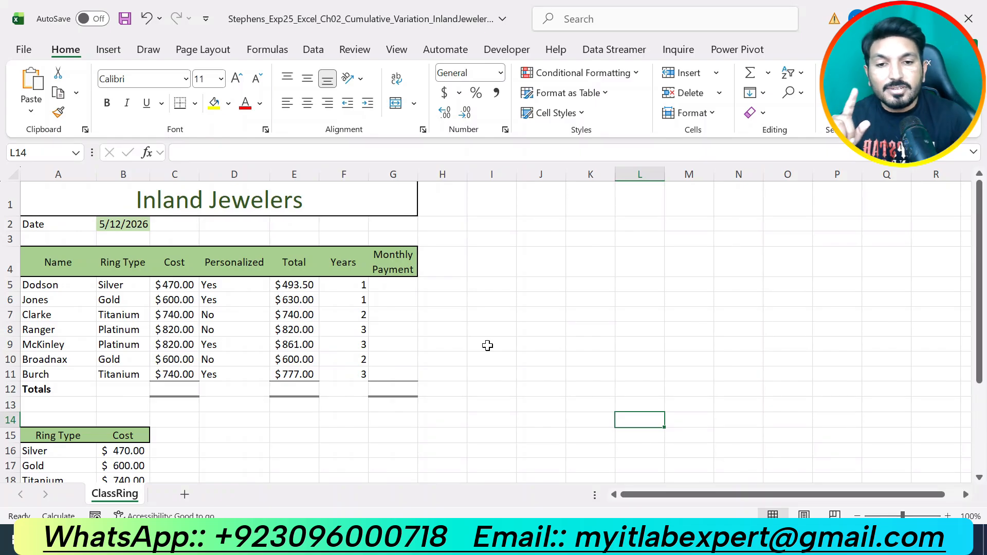
{"action": "key", "text": "alt+Tab"}
{"action": "scroll", "coordinate": [578, 465], "scroll_direction": "down", "scroll_amount": 5}
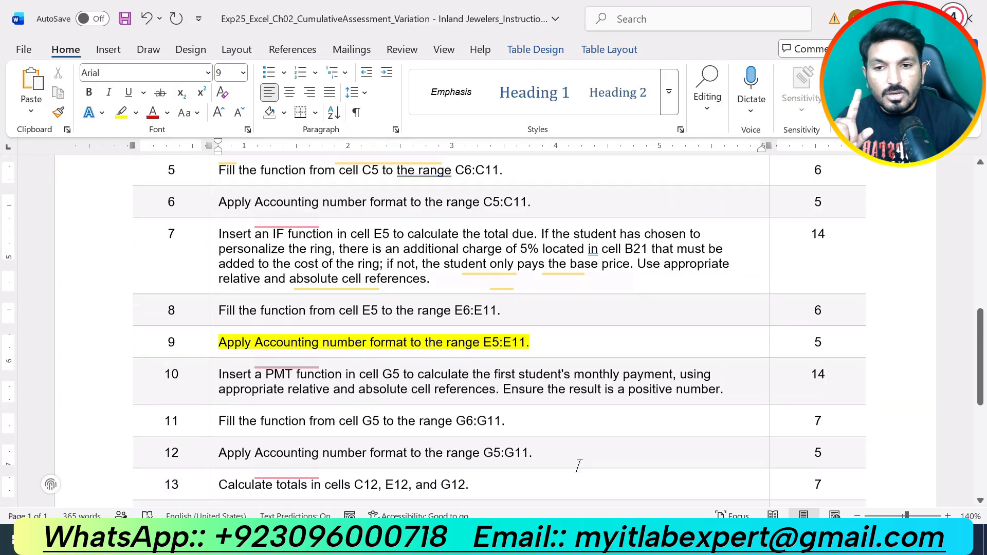
{"action": "scroll", "coordinate": [588, 418], "scroll_direction": "up", "scroll_amount": 3}
{"action": "key", "text": "alt+Tab"}
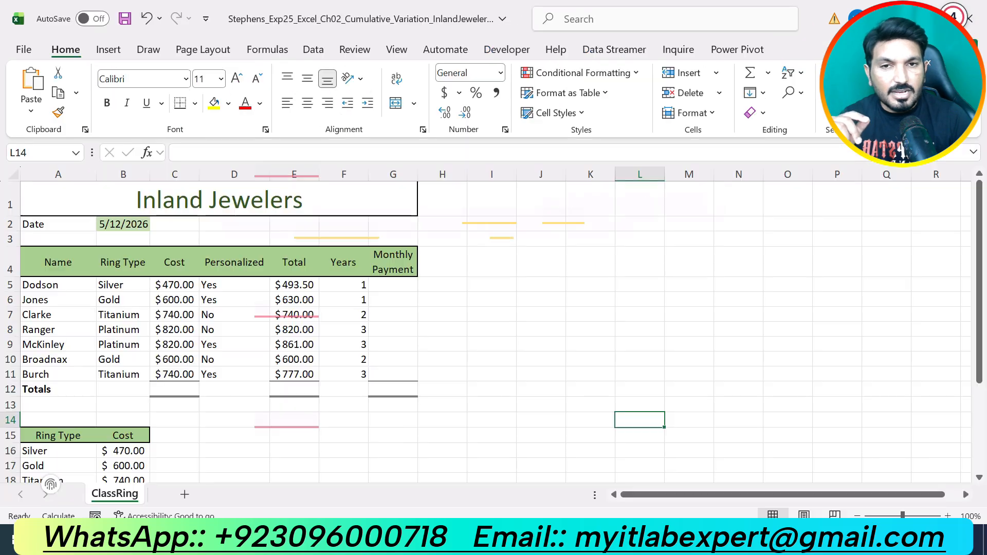